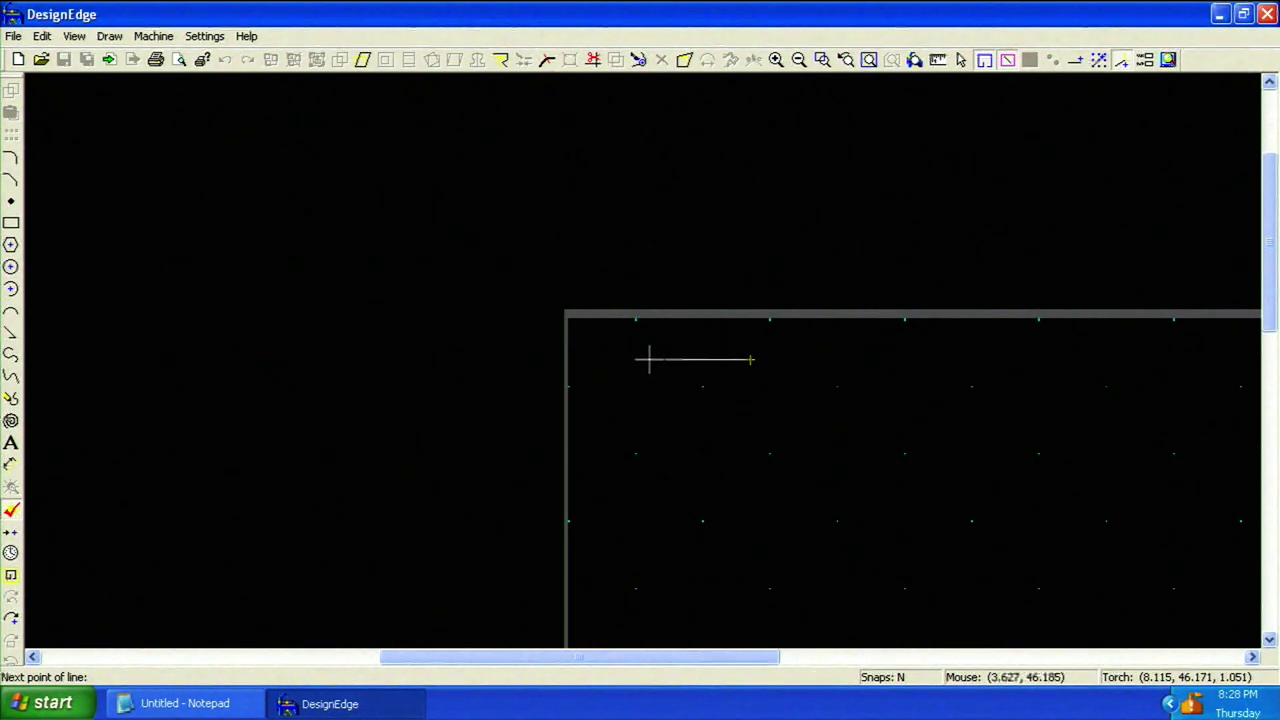
Complete the short horizontal line near the cutting table's top-left corner.
click(648, 359)
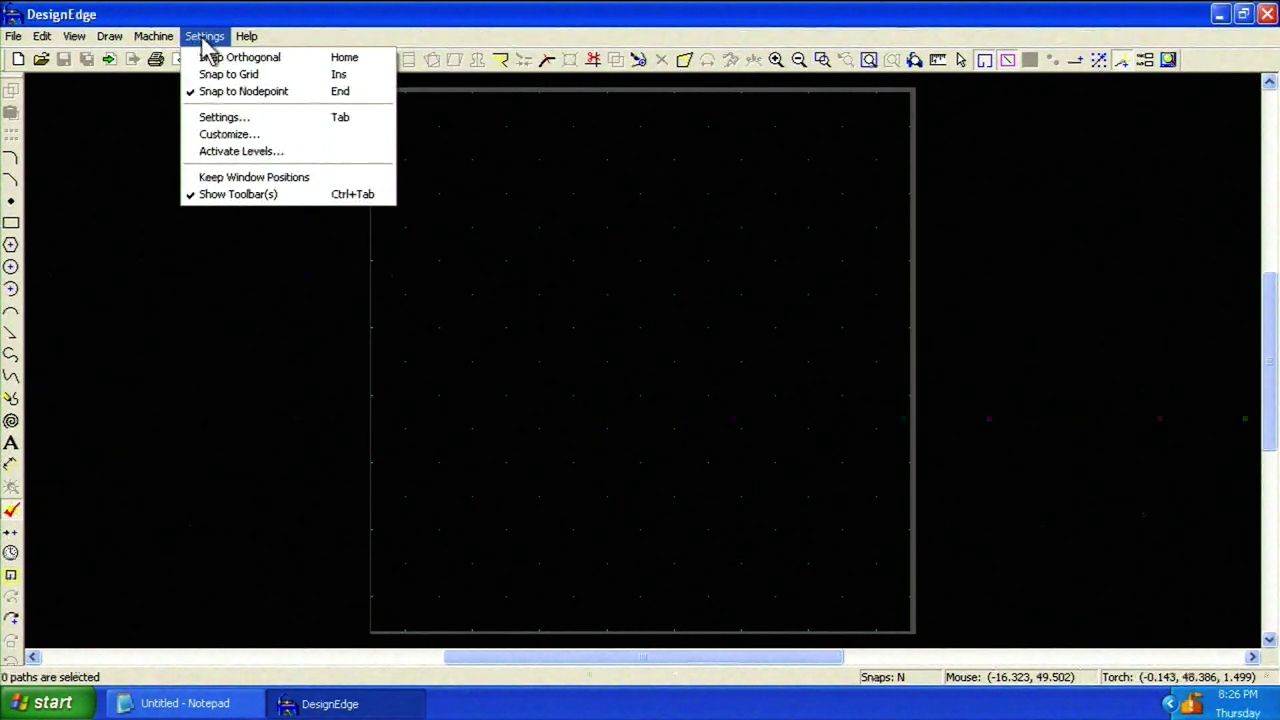
Load 3/16 Mild steel, then load the 1/8 Aluminum with 65A configuration and accept the settings.
click(242, 116)
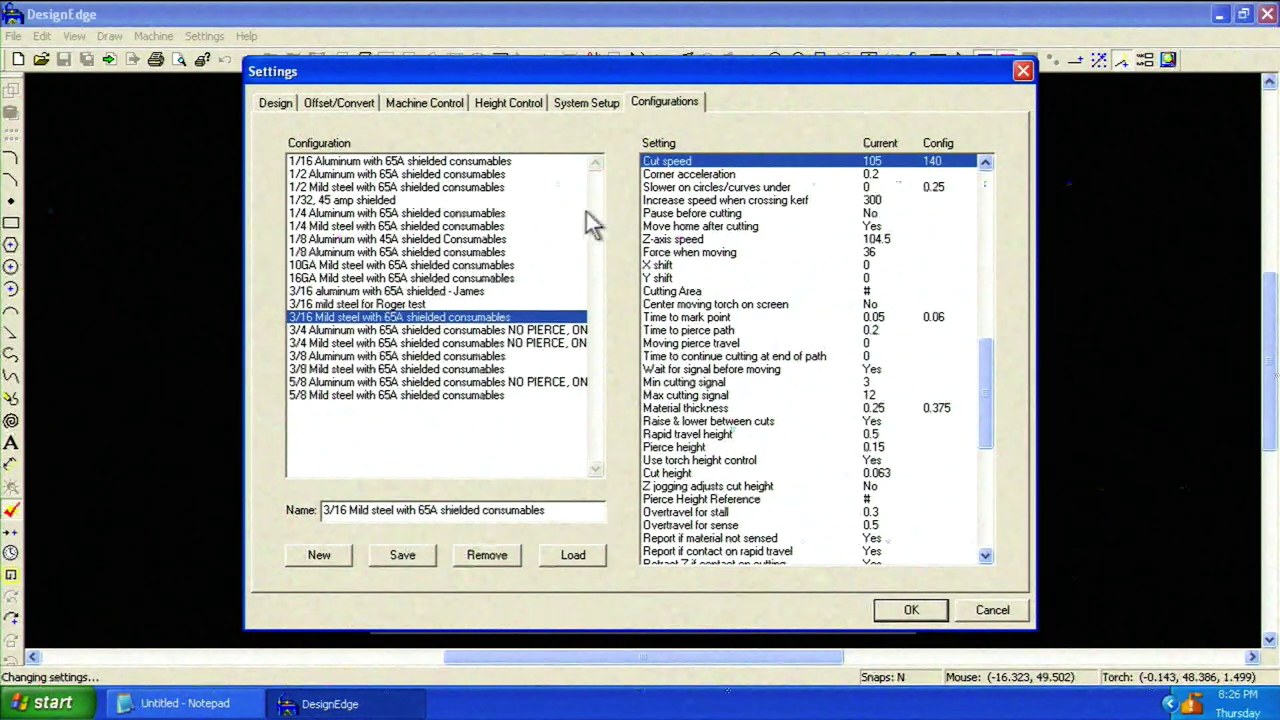
click(424, 254)
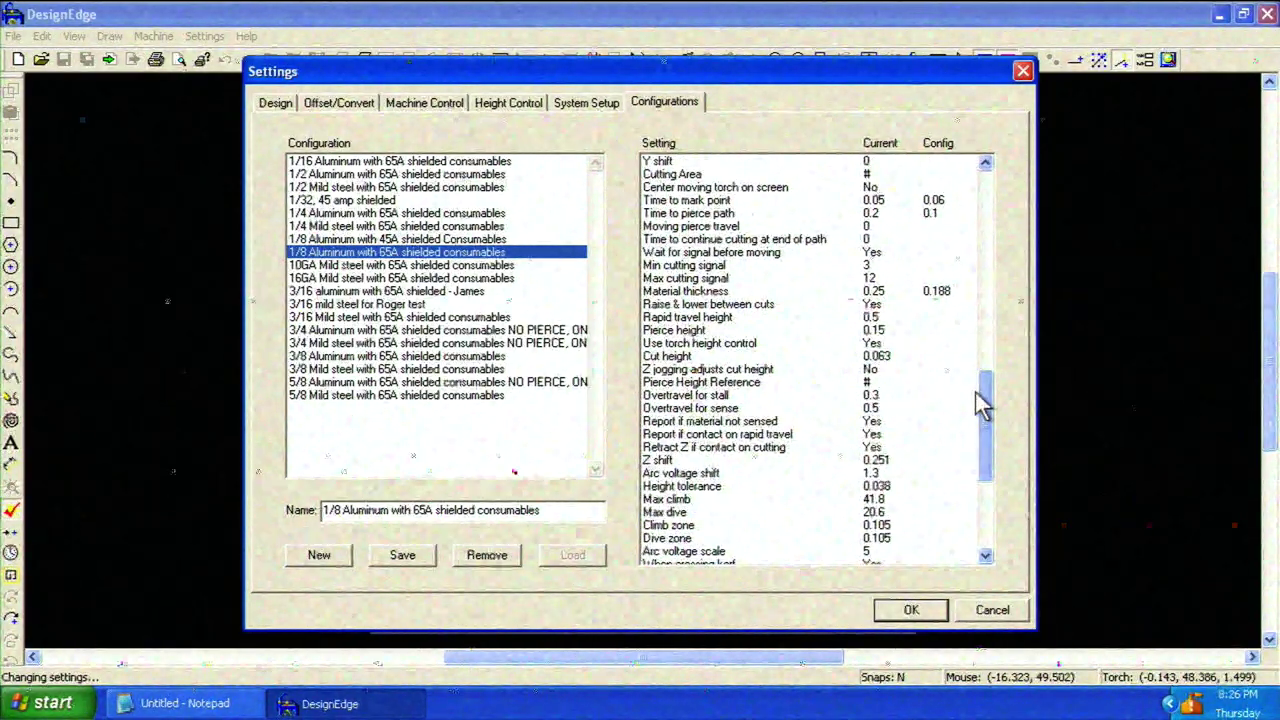
click(449, 253)
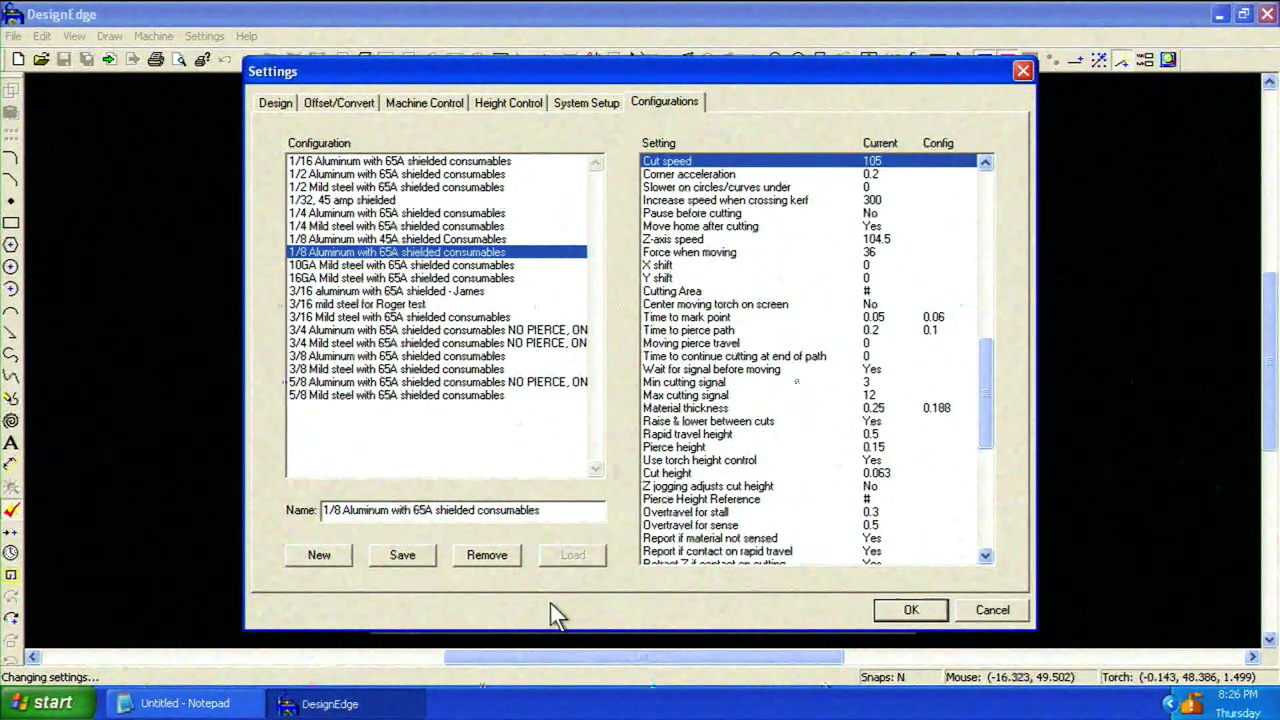
click(395, 318)
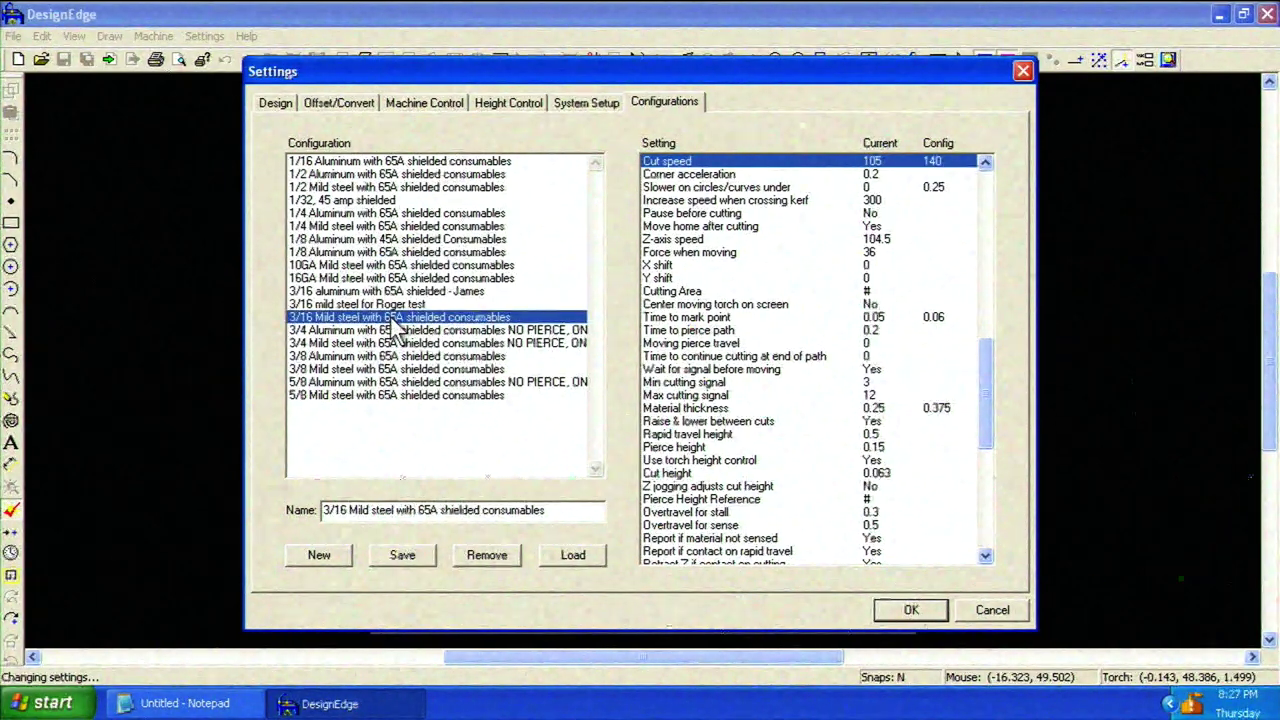
click(573, 554)
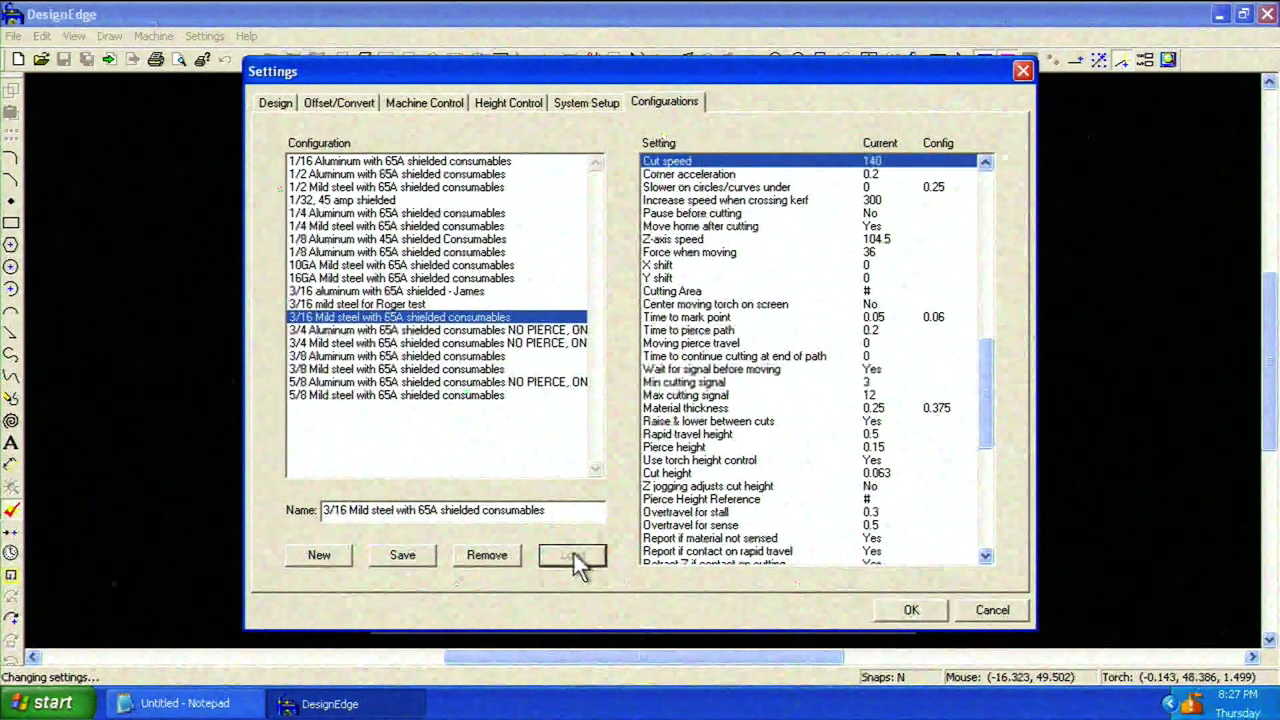
click(388, 252)
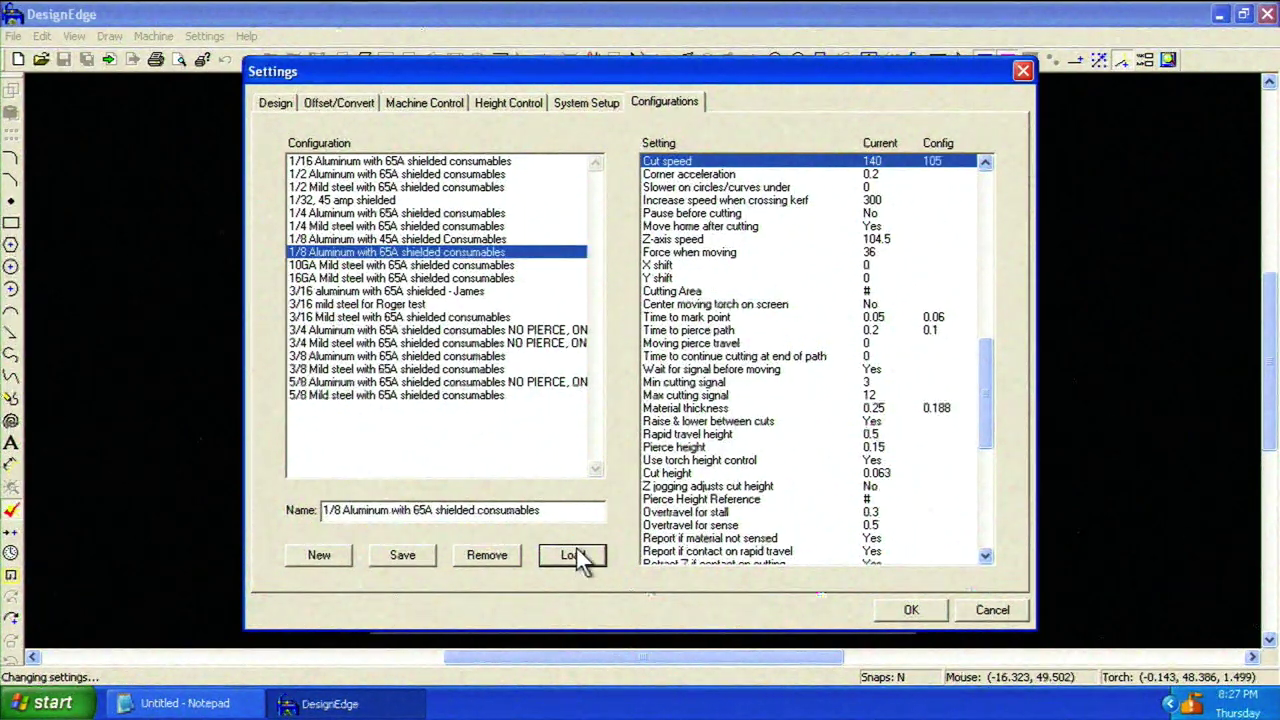
click(575, 550)
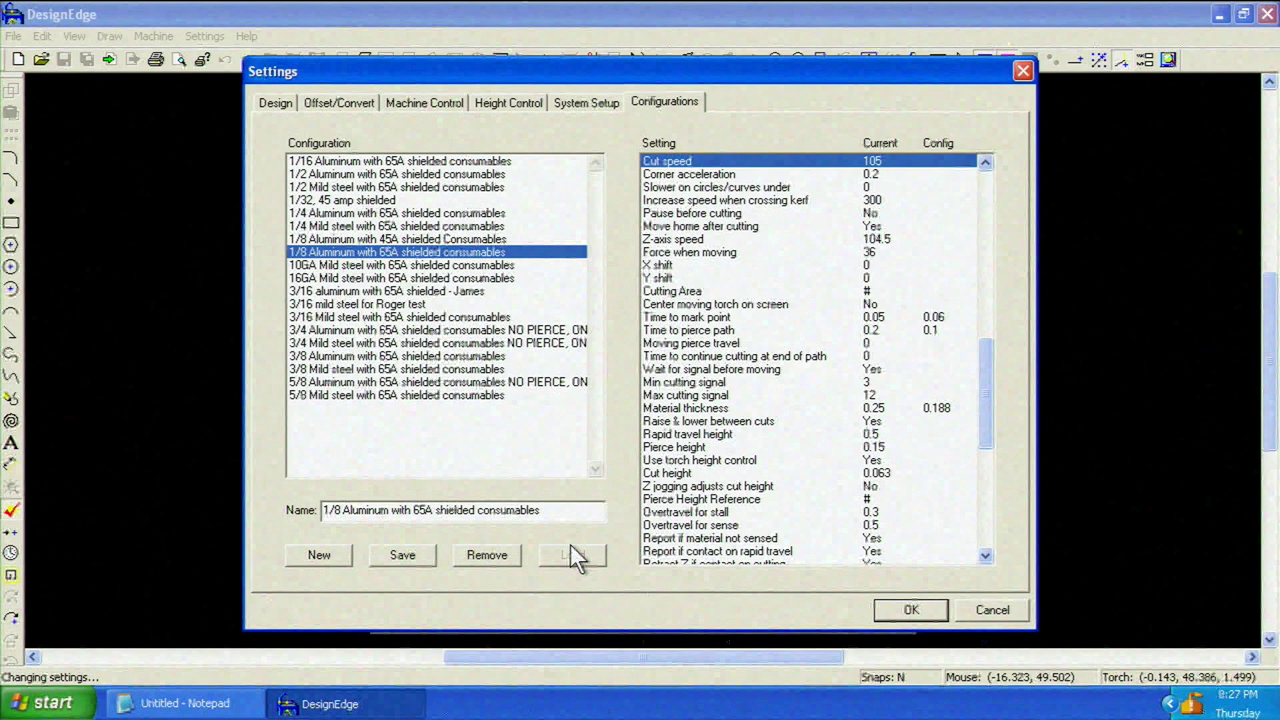
key(Return)
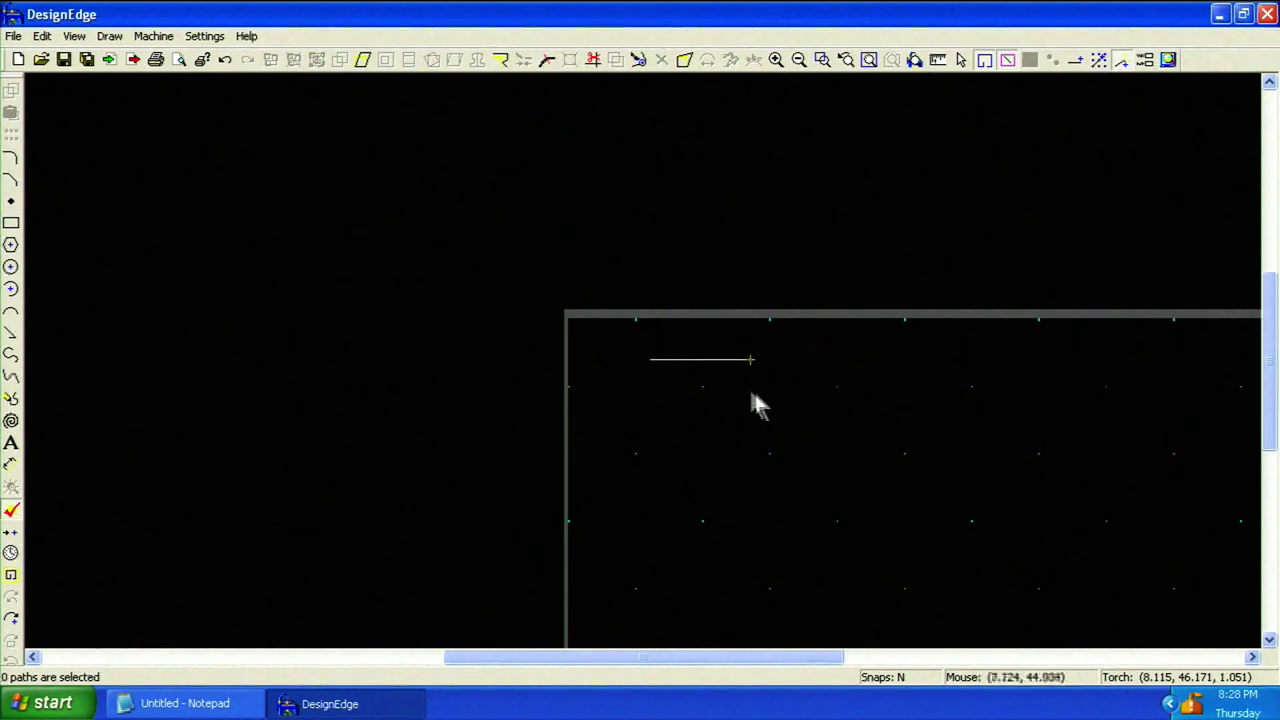
Convert the short line to a cut path with its lead-in beside the line, then reselect it.
click(731, 360)
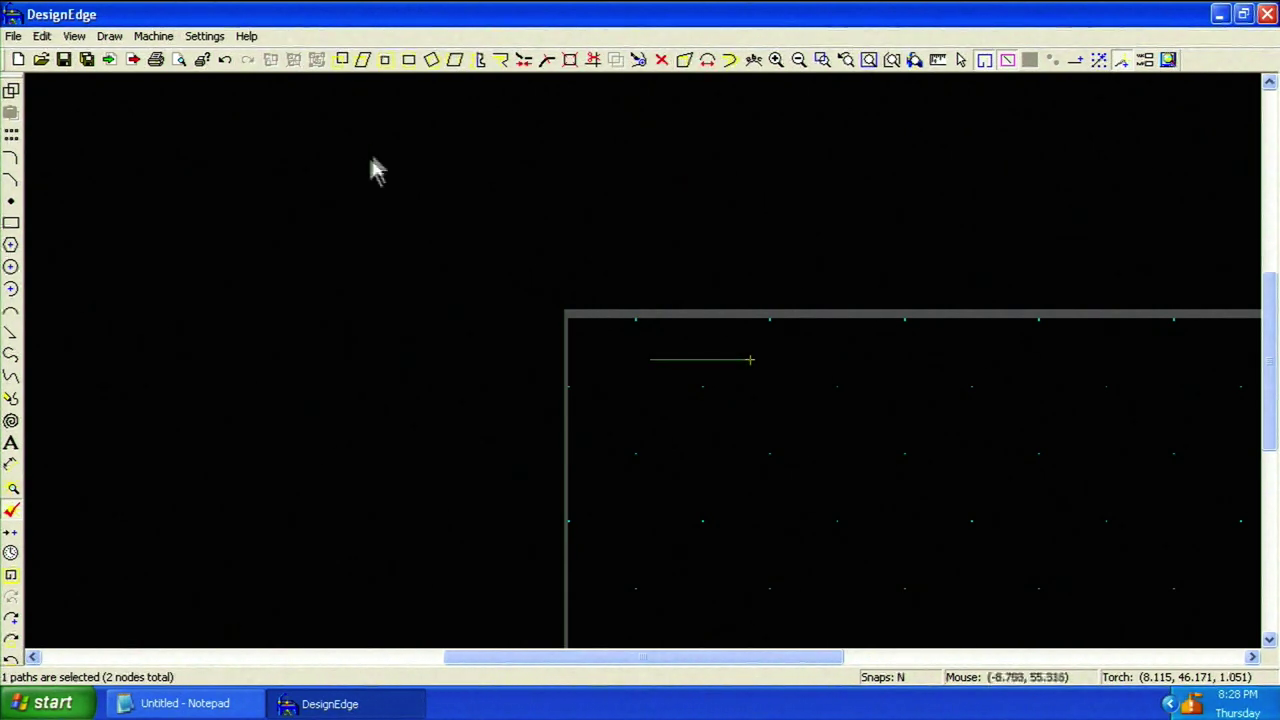
click(155, 40)
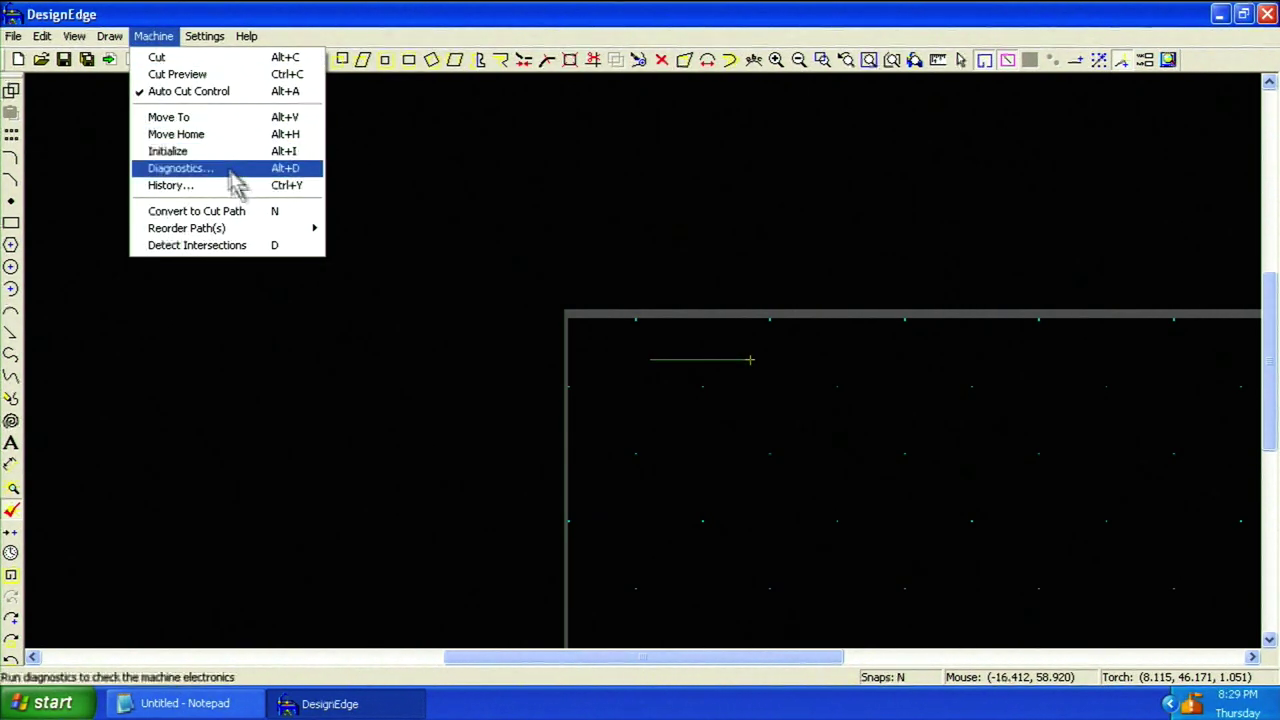
click(245, 214)
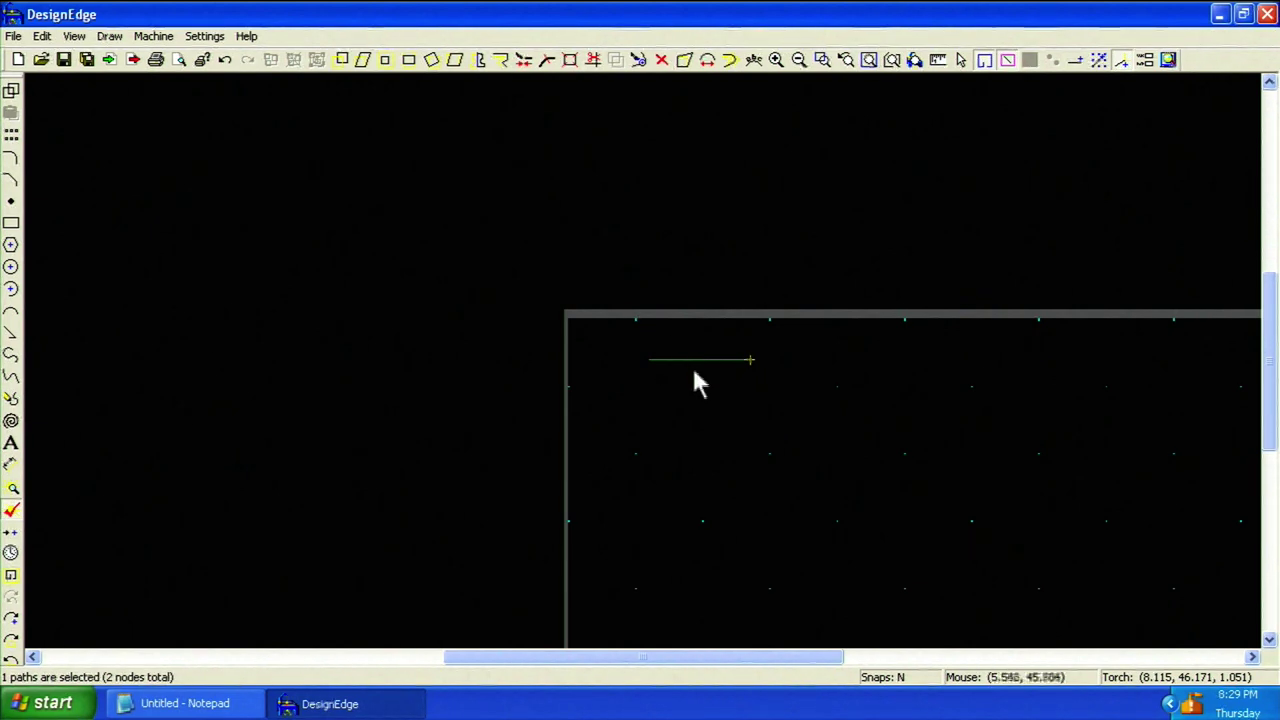
click(660, 420)
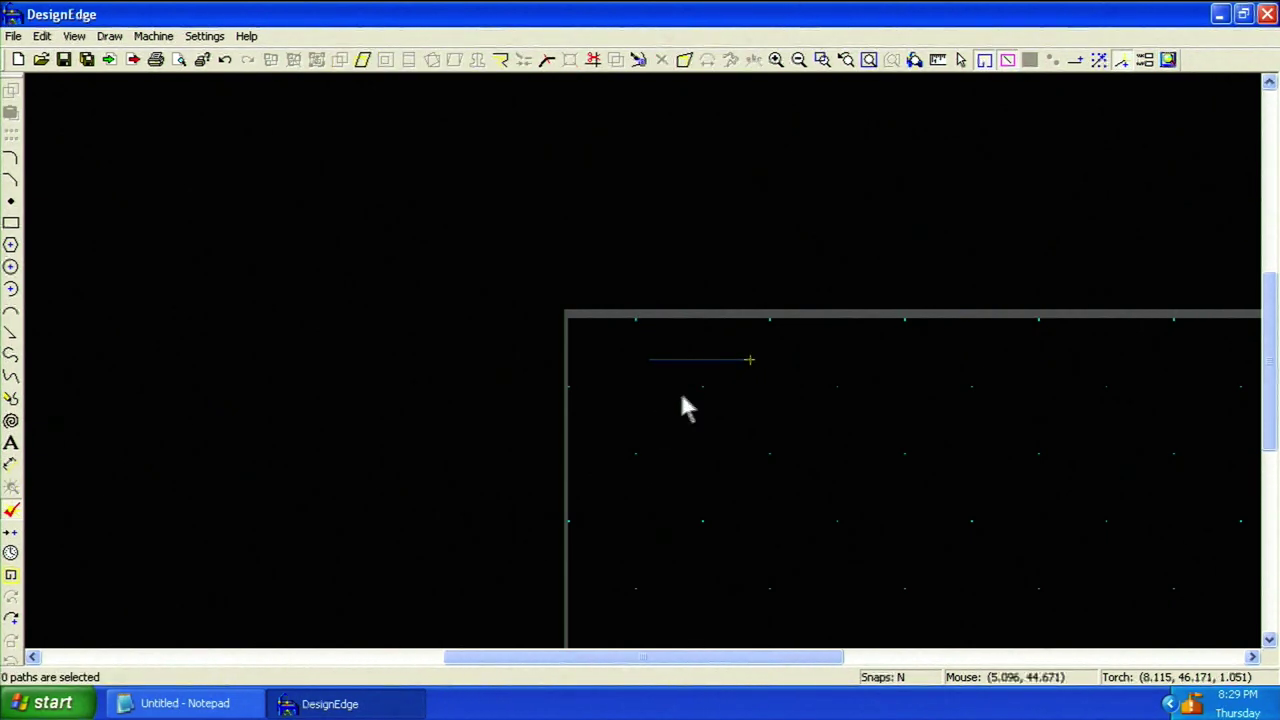
click(681, 362)
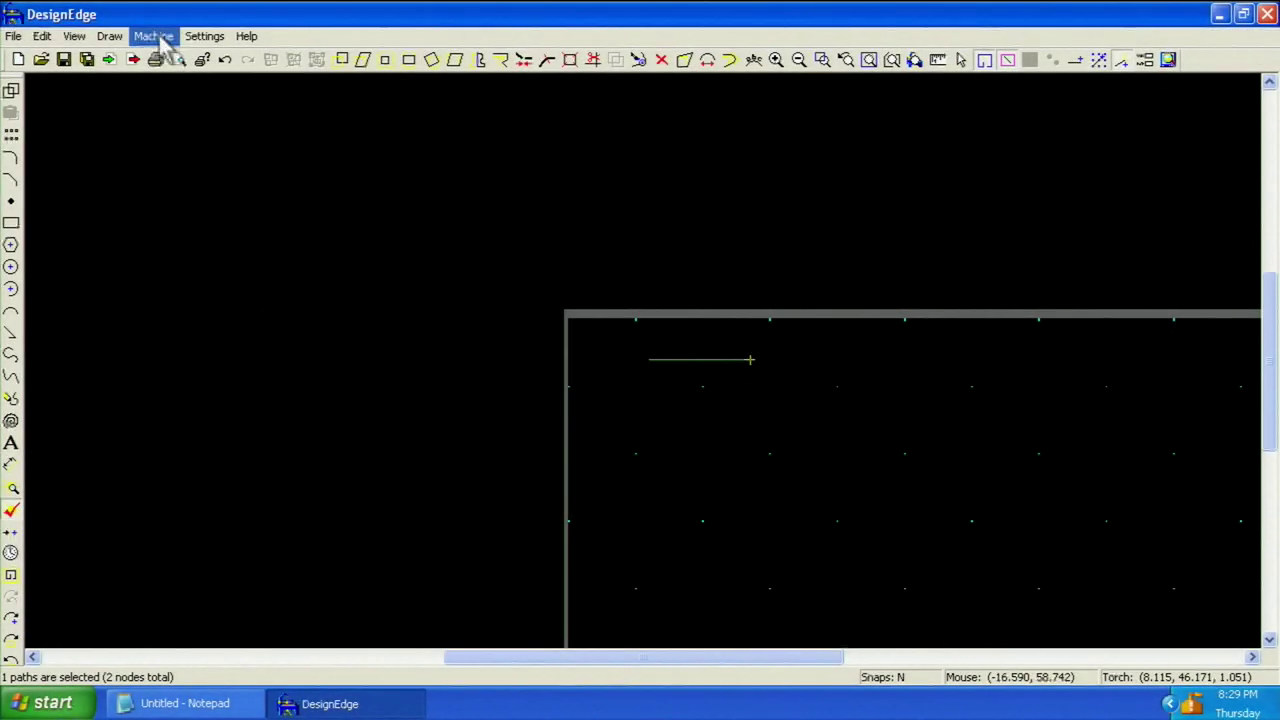
Run the cut on the short line path from the Machine menu.
click(155, 37)
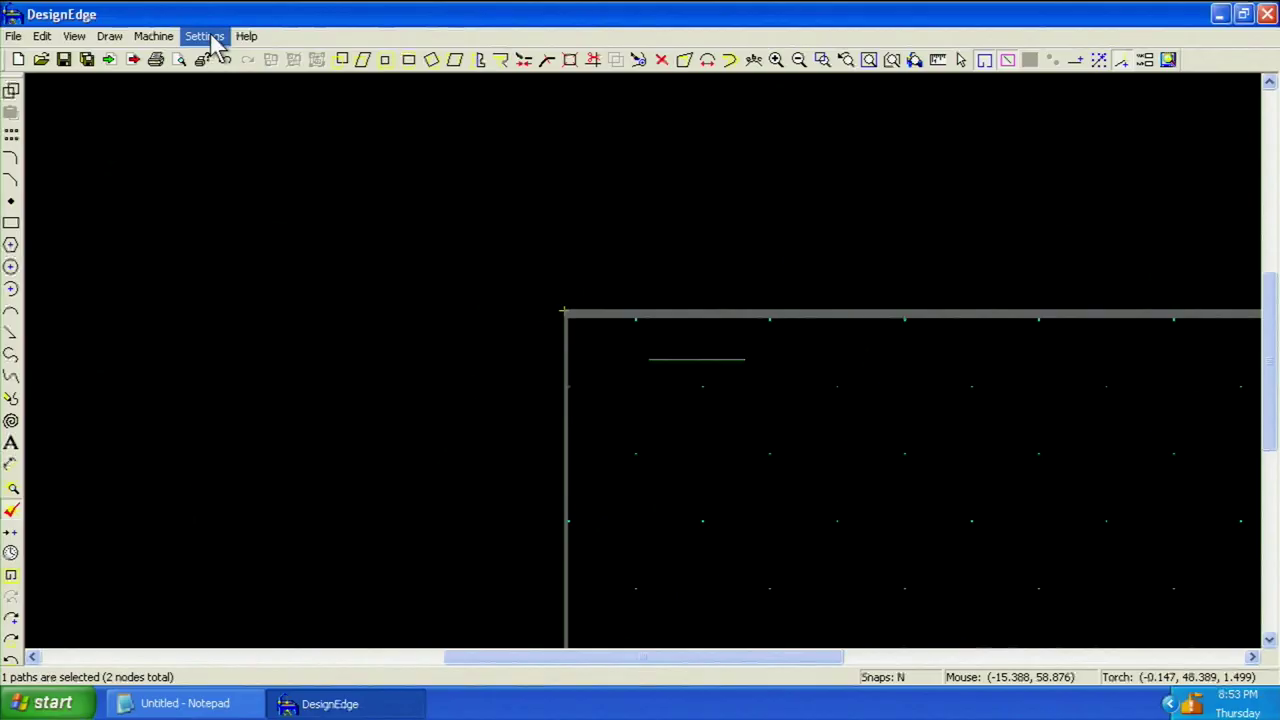
click(210, 38)
Set cut path direction to Same as source, then delete the test line and its cut path.
click(250, 118)
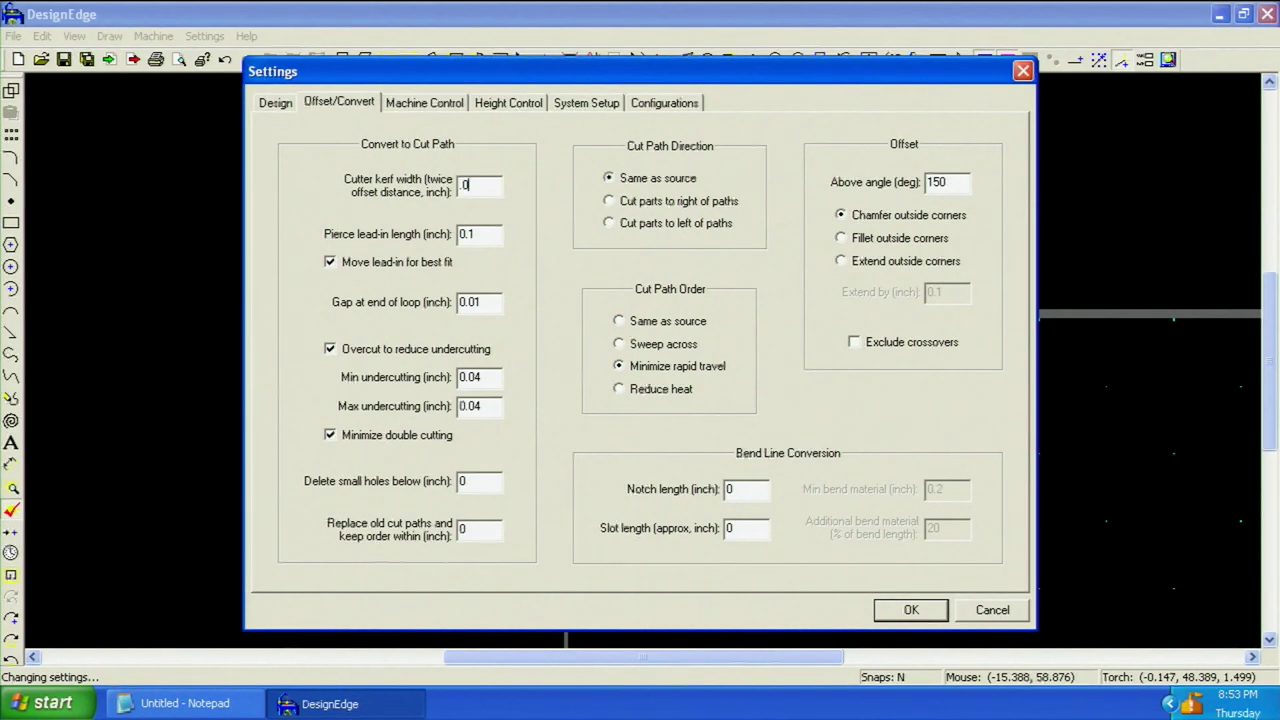
click(609, 178)
click(908, 610)
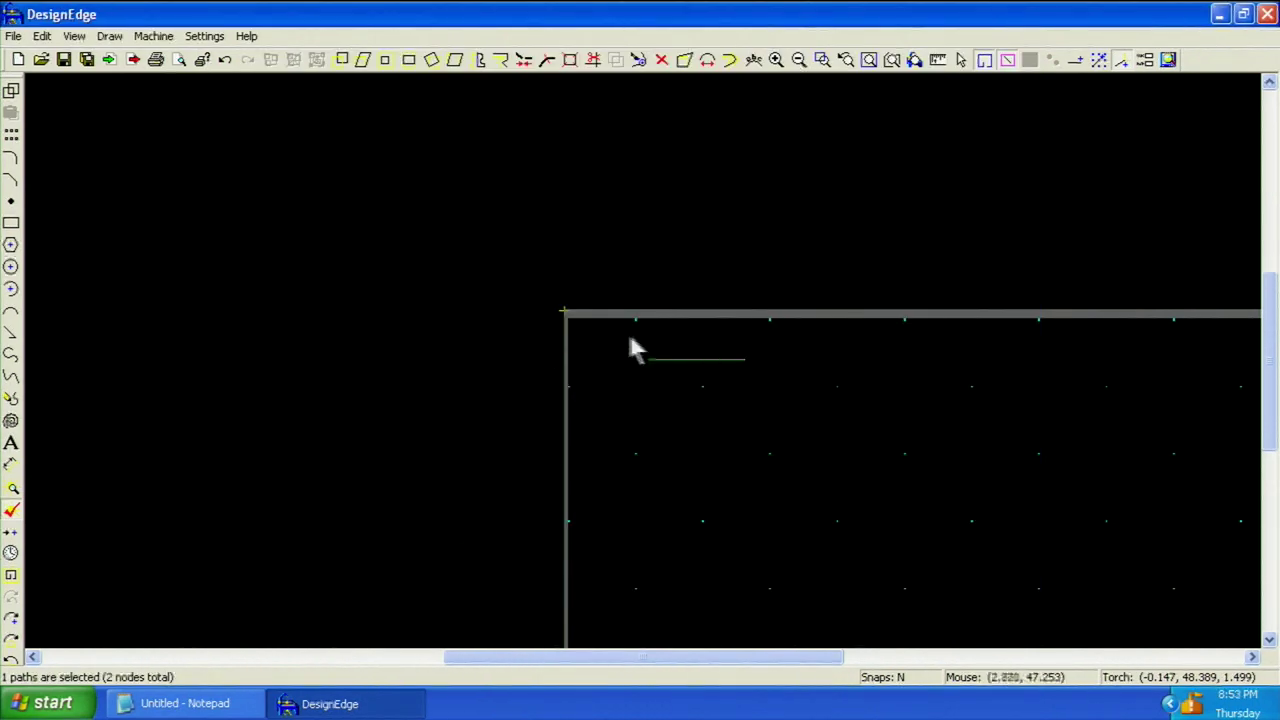
mouse_move(619, 333)
mouse_down()
mouse_move(717, 371)
mouse_move(718, 296)
mouse_move(813, 414)
mouse_up()
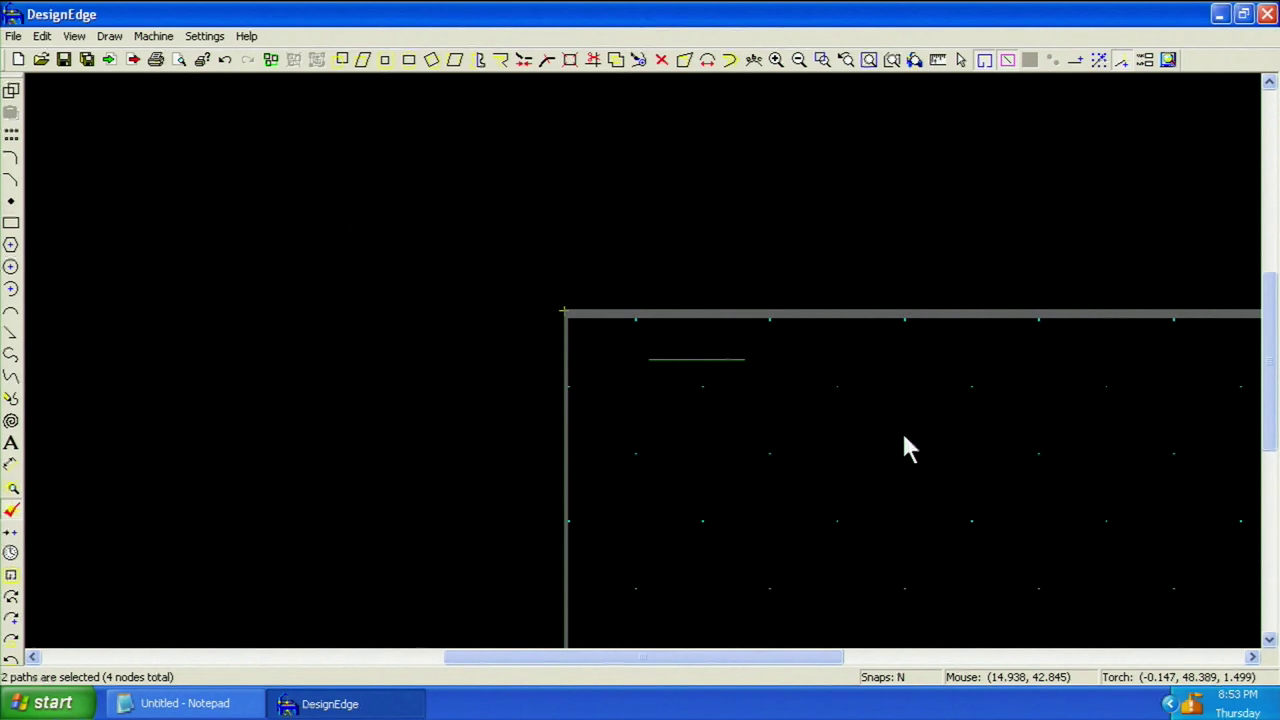
key(Delete)
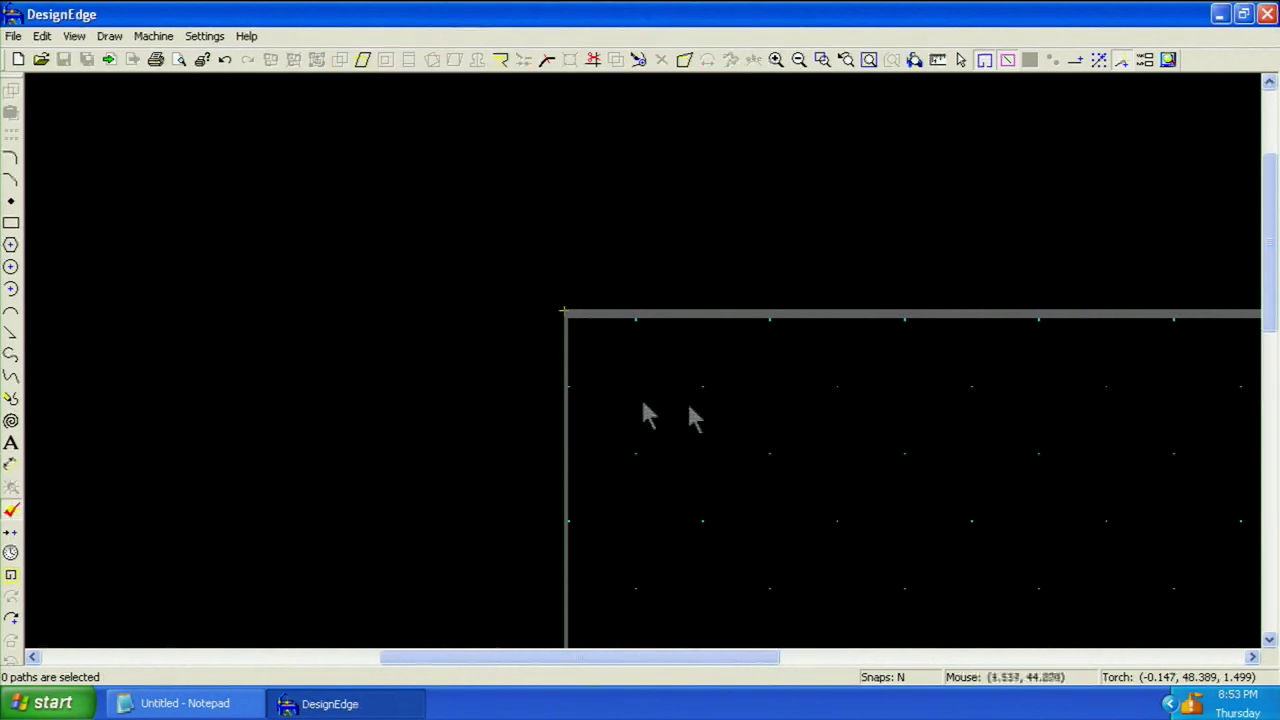
Import the PLASMA DXF file from the Desktop and select the imported lettering.
click(13, 36)
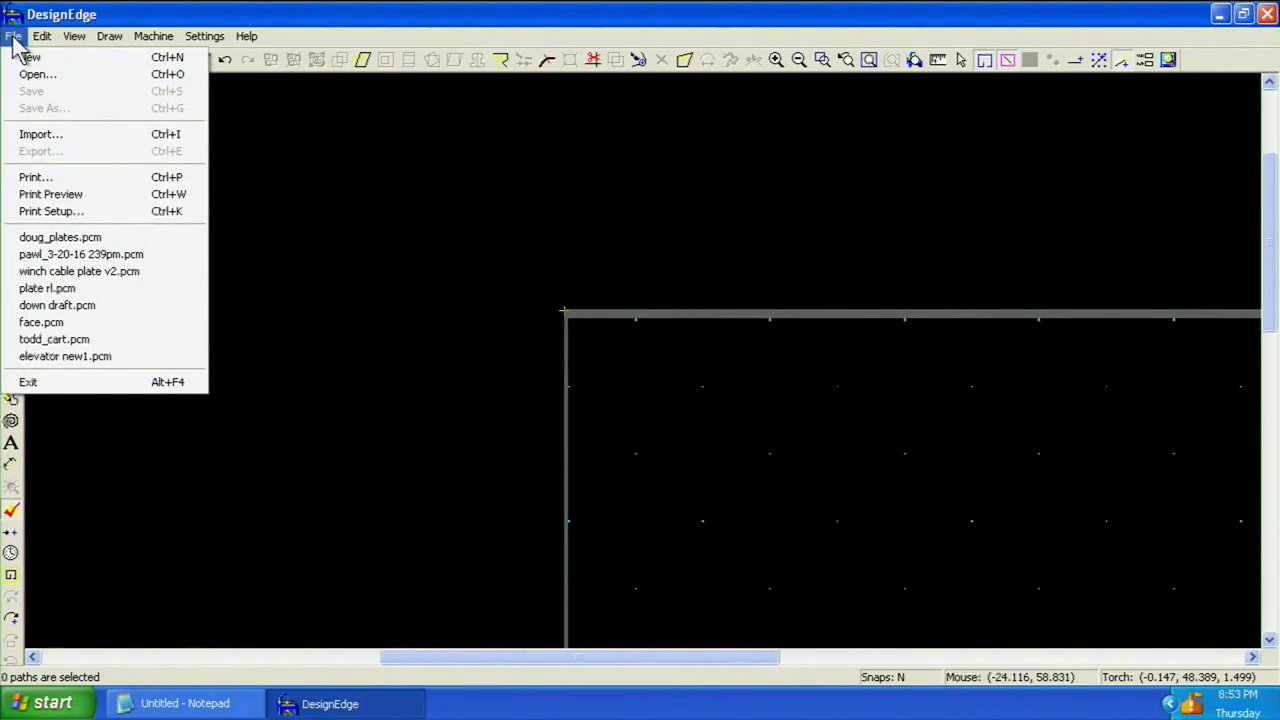
click(36, 136)
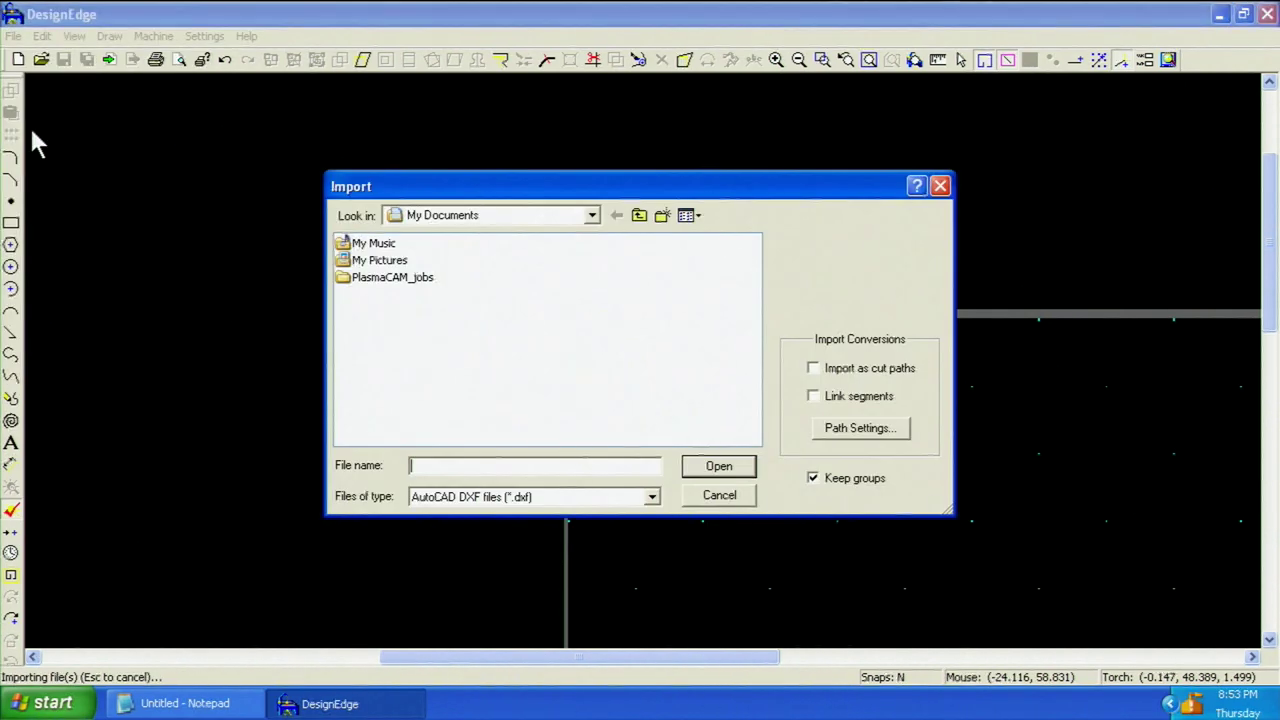
click(510, 216)
click(428, 234)
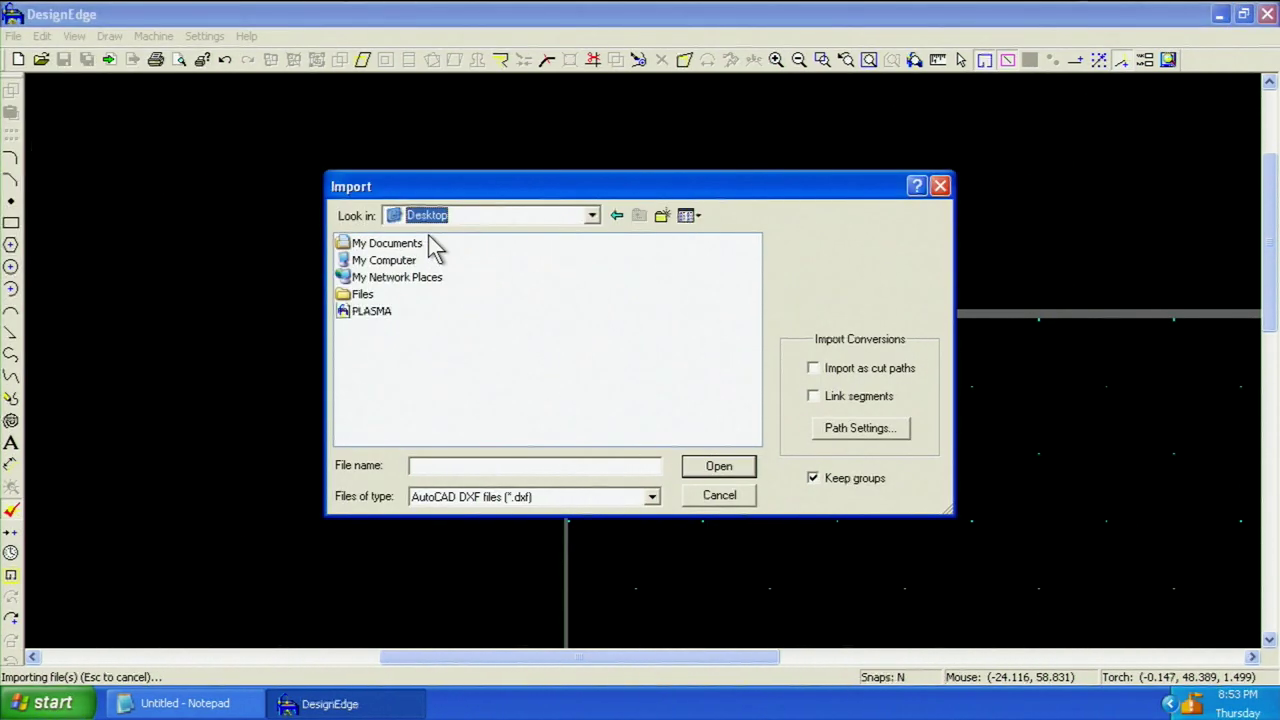
click(375, 311)
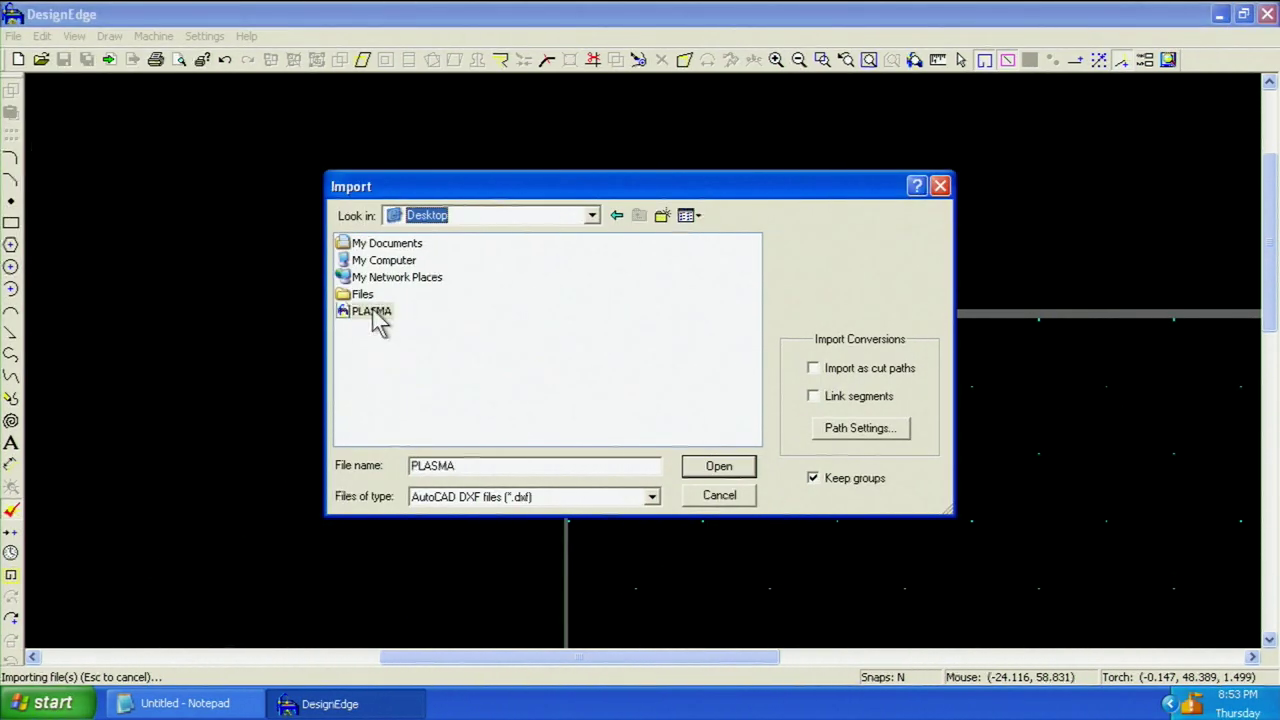
click(560, 500)
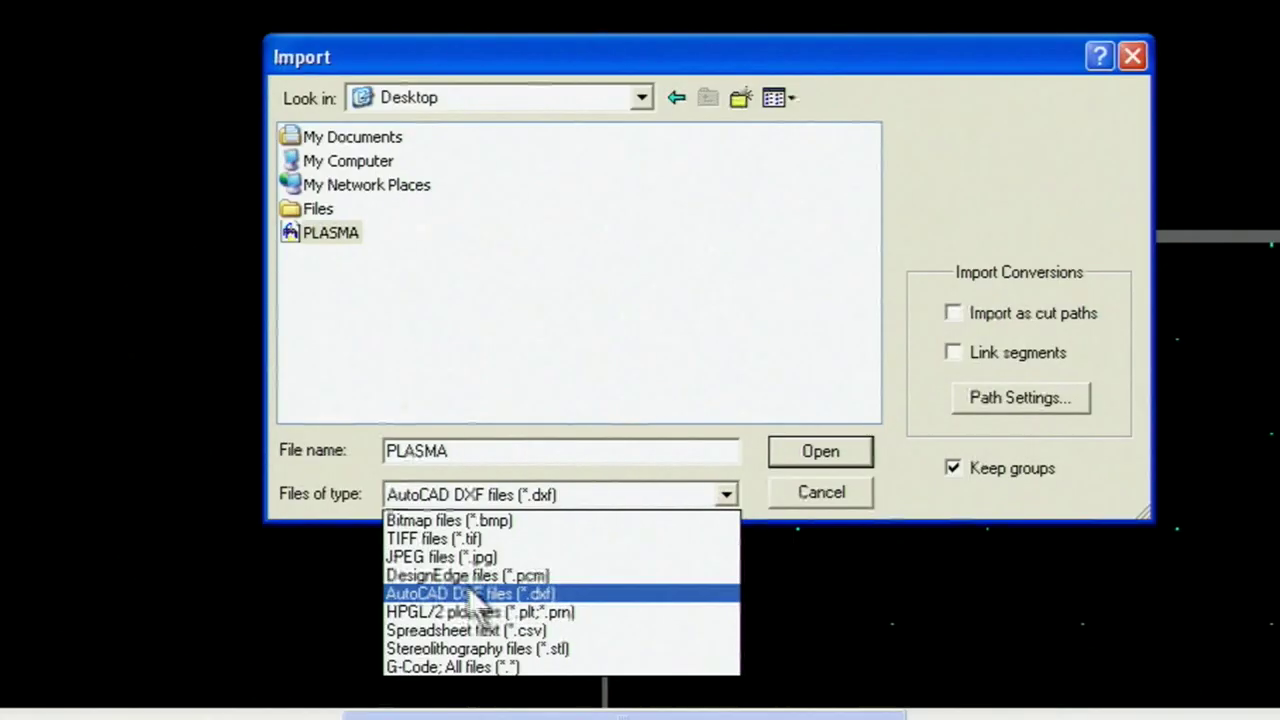
click(605, 594)
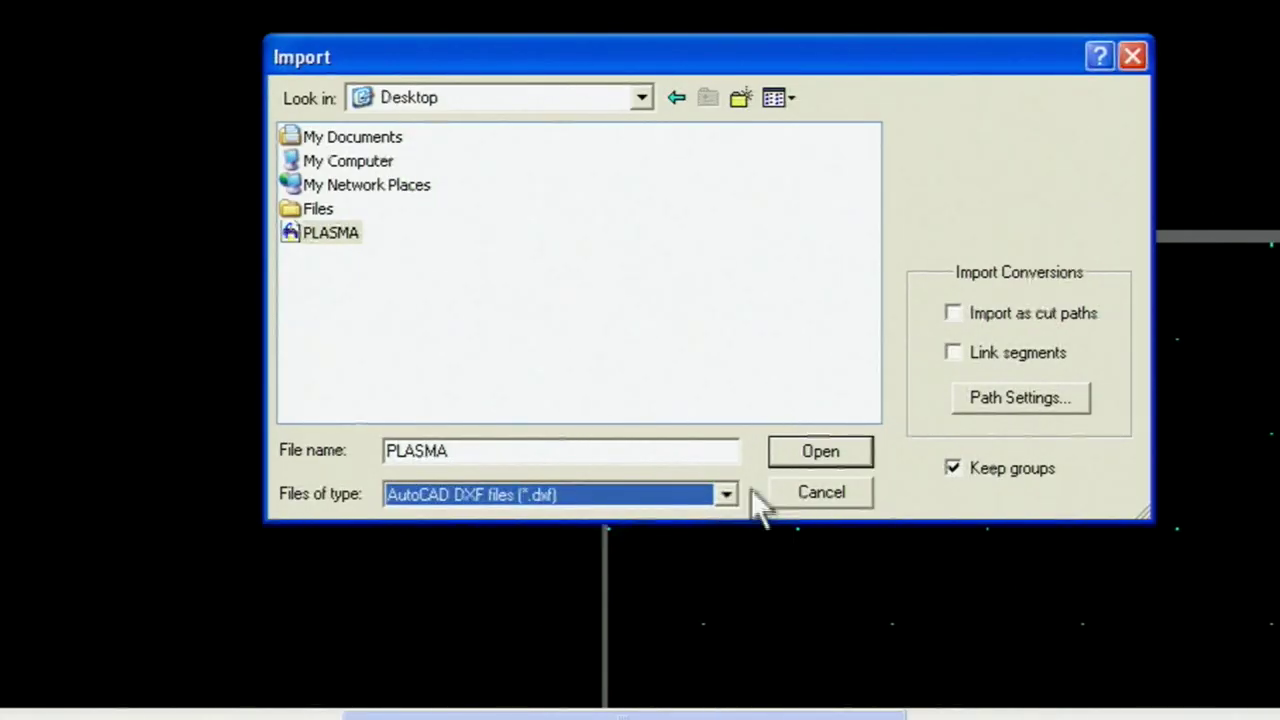
click(840, 452)
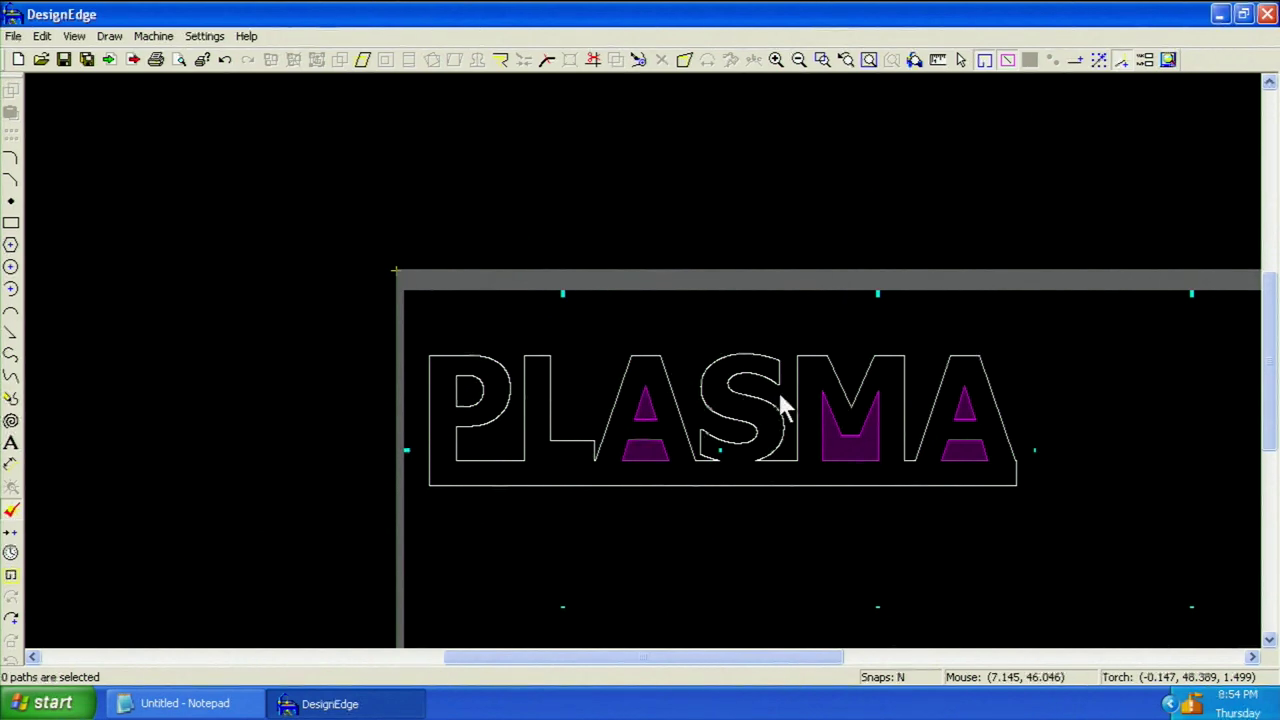
mouse_move(412, 323)
mouse_down()
mouse_move(571, 414)
mouse_move(1062, 533)
mouse_up()
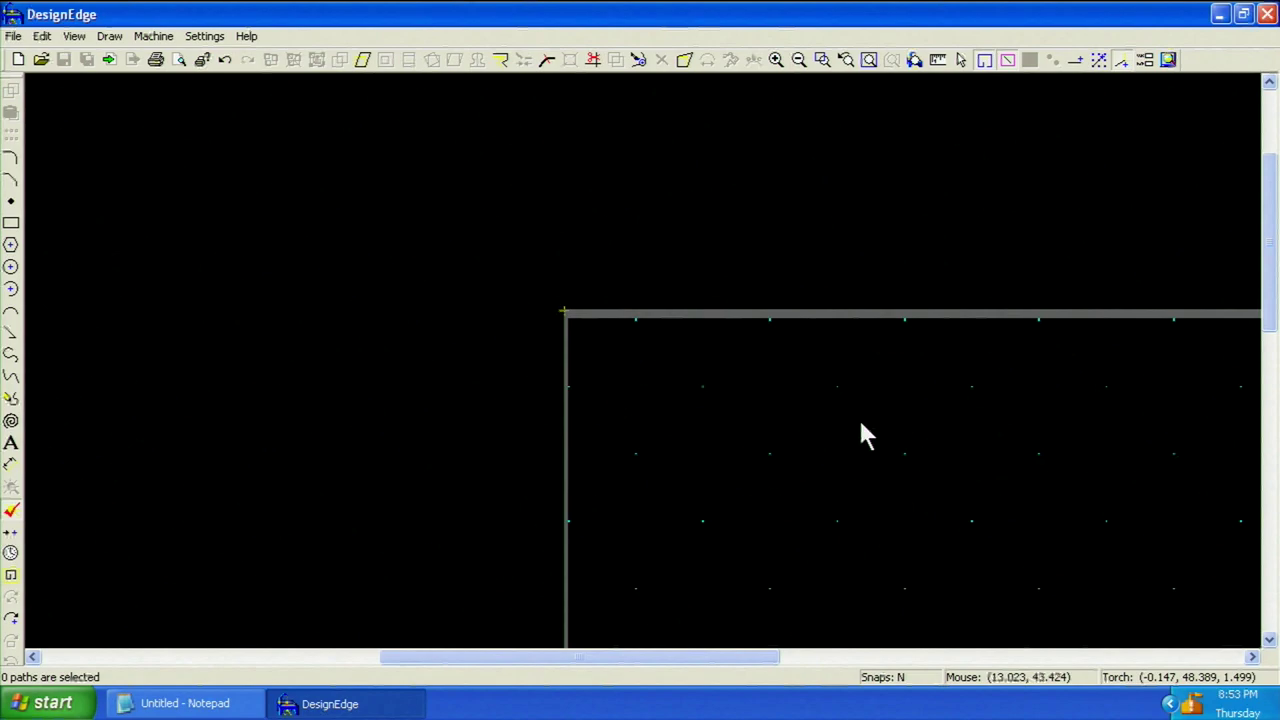
Re-import PLASMA DXF from the Desktop with Link segments checked, then select its paths.
click(13, 36)
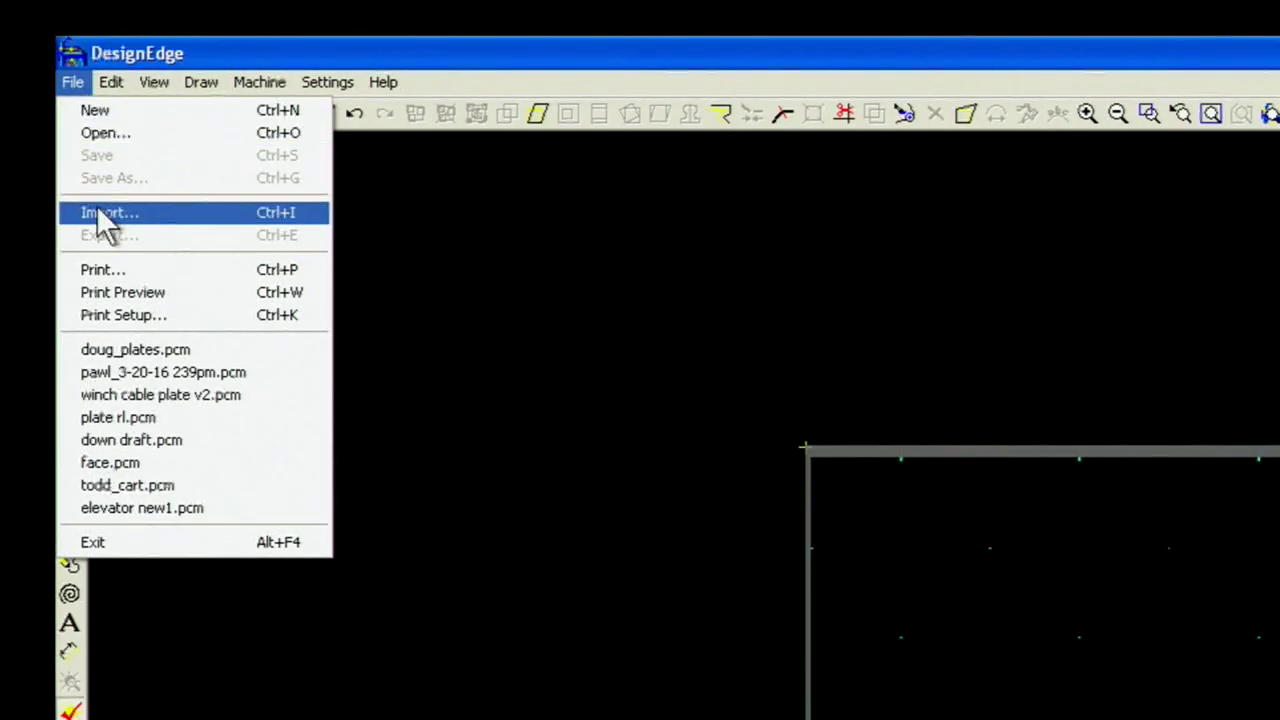
click(100, 214)
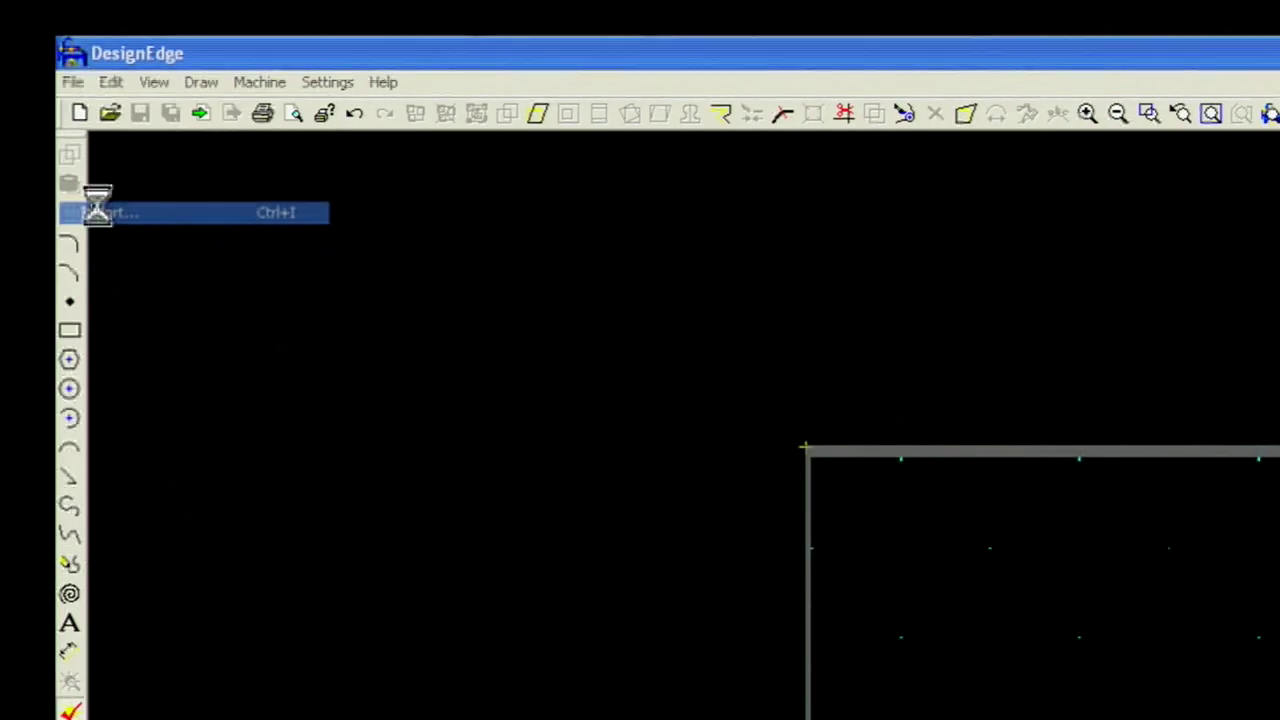
click(548, 152)
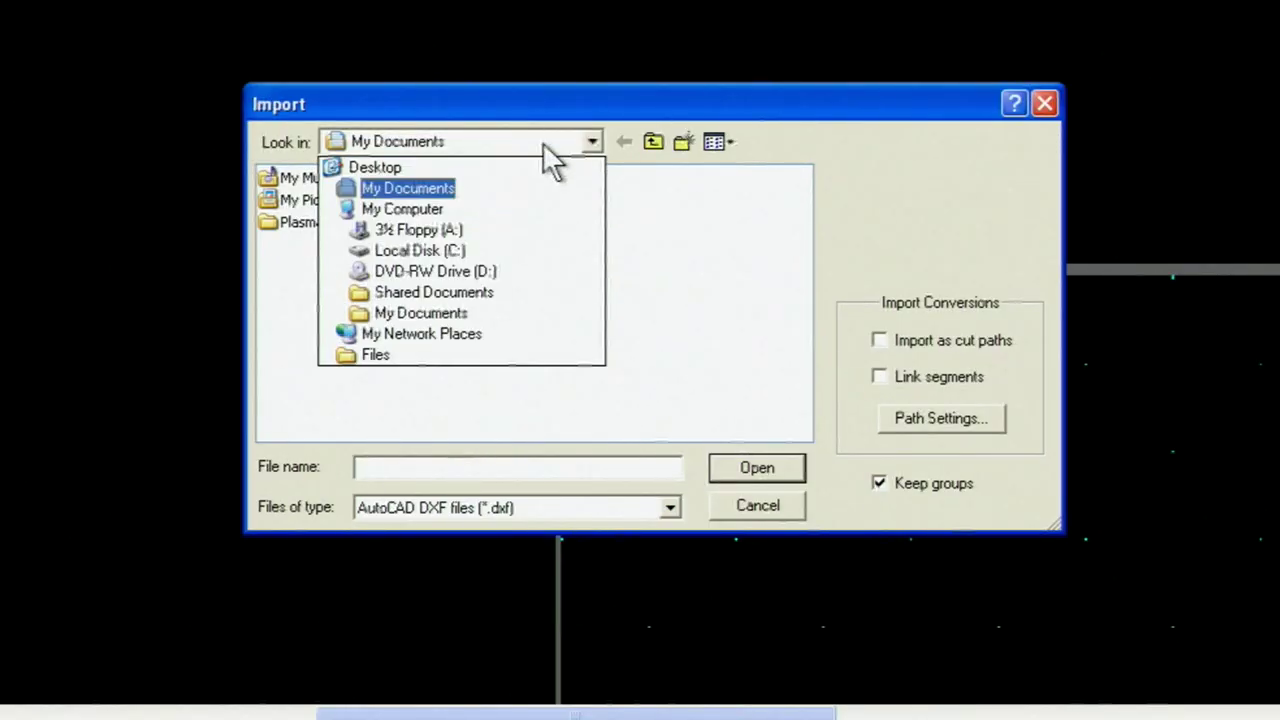
click(390, 167)
click(305, 266)
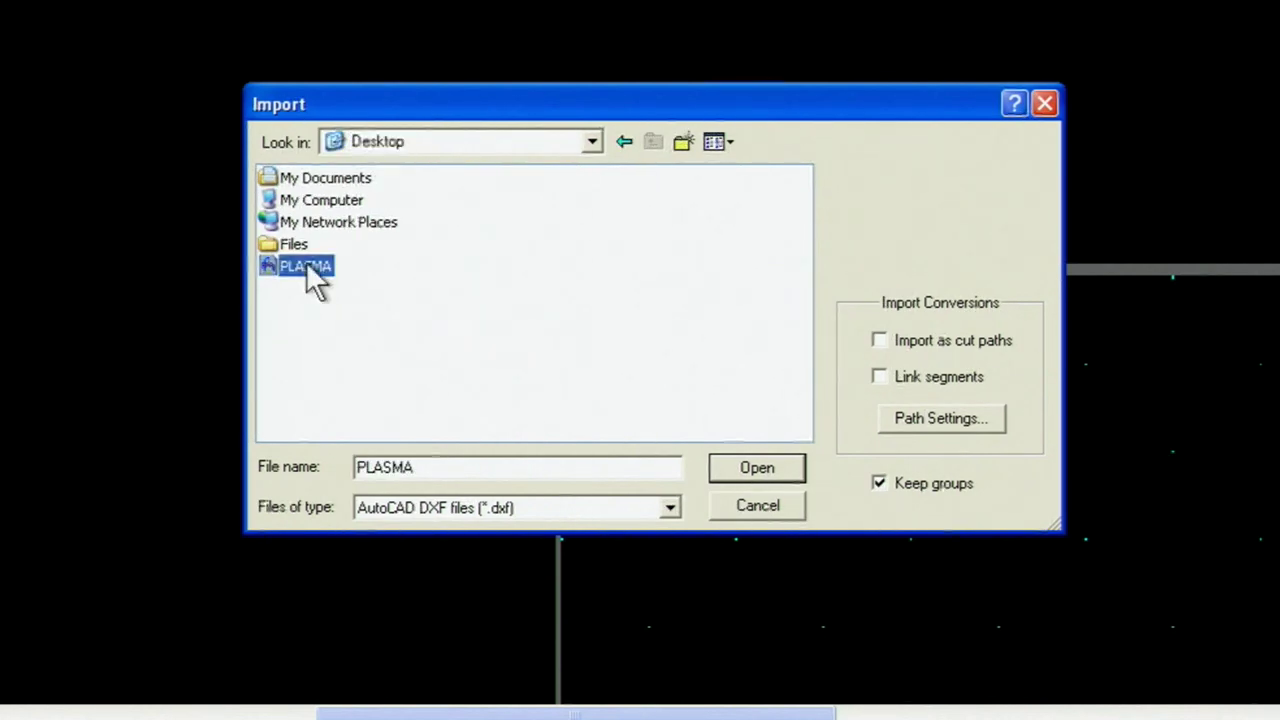
click(552, 507)
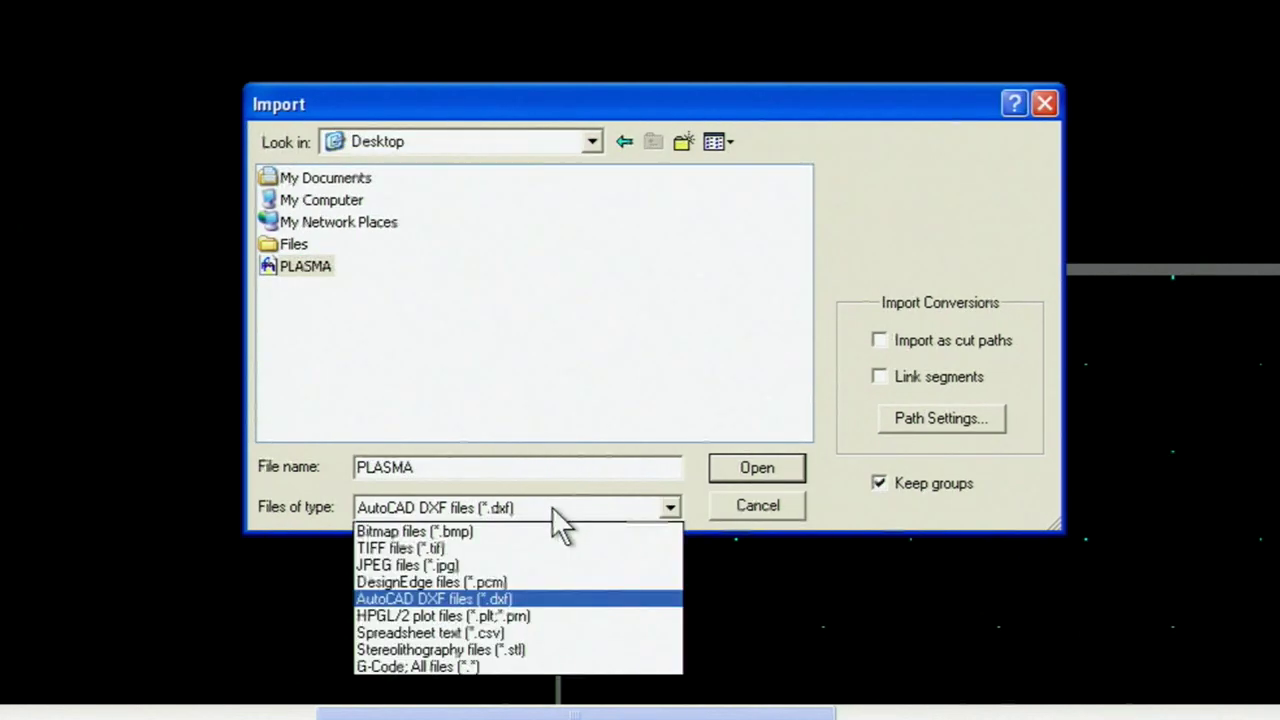
click(528, 605)
click(300, 265)
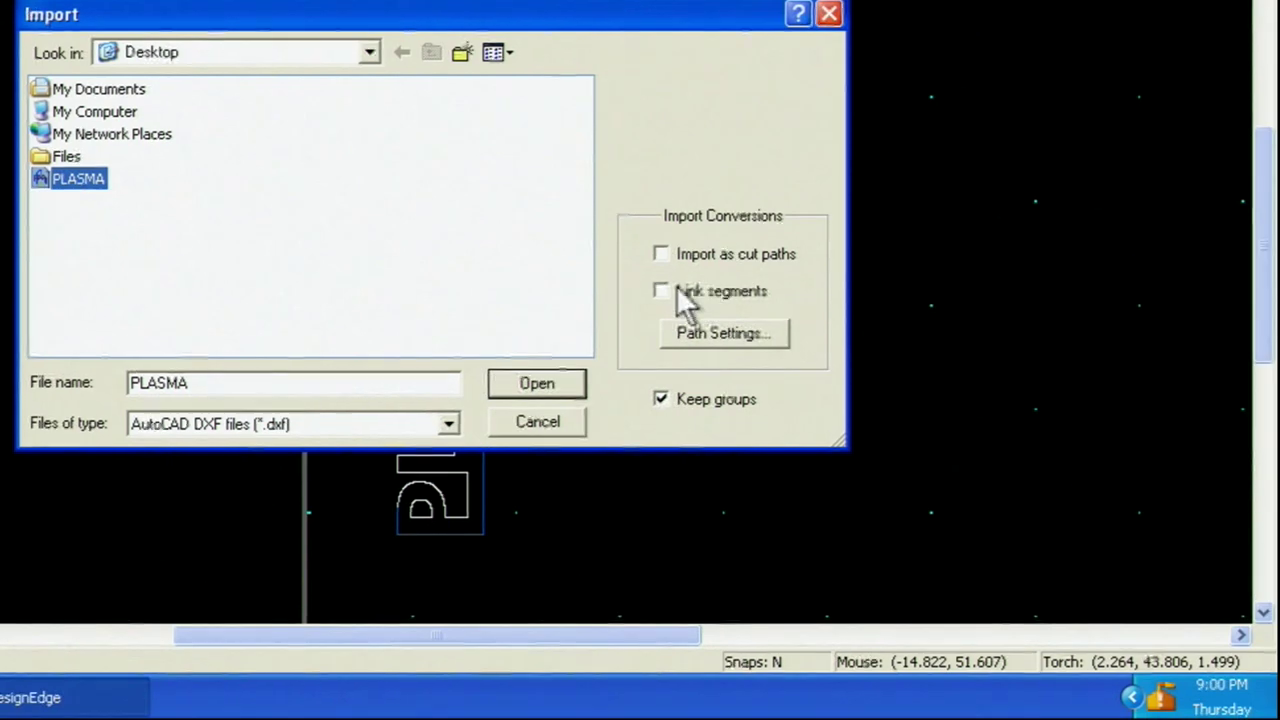
click(838, 354)
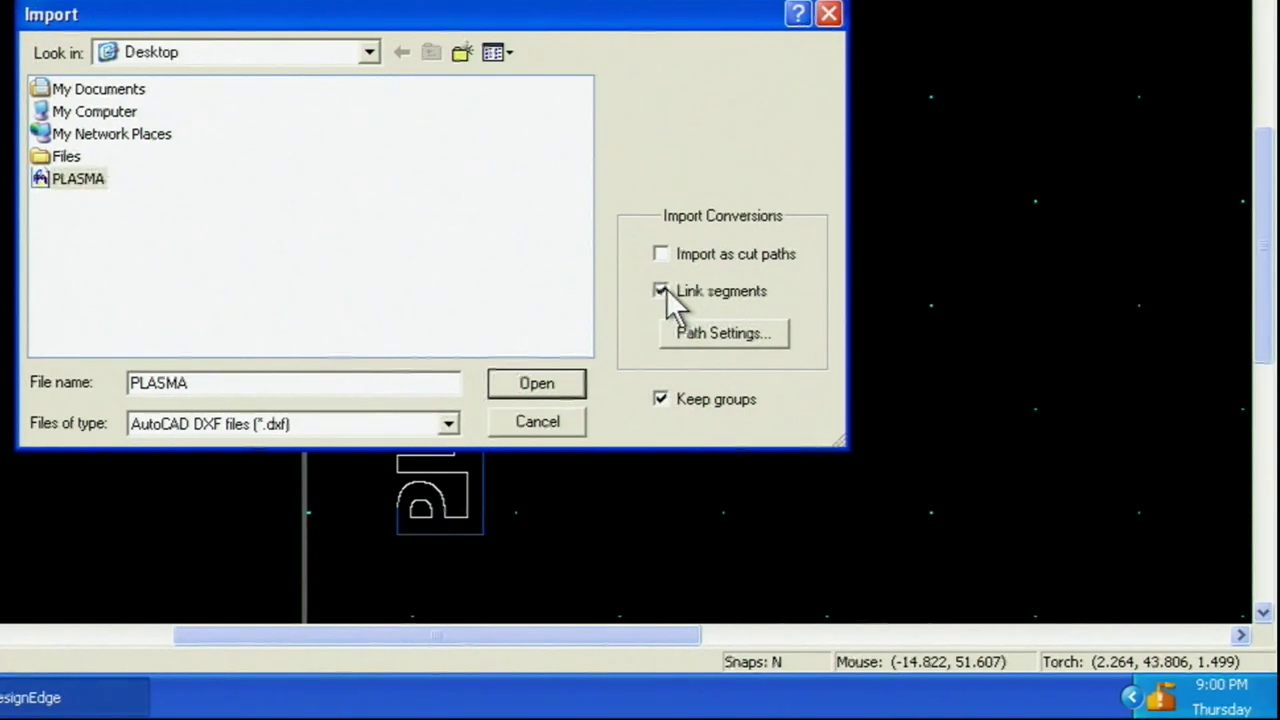
click(538, 388)
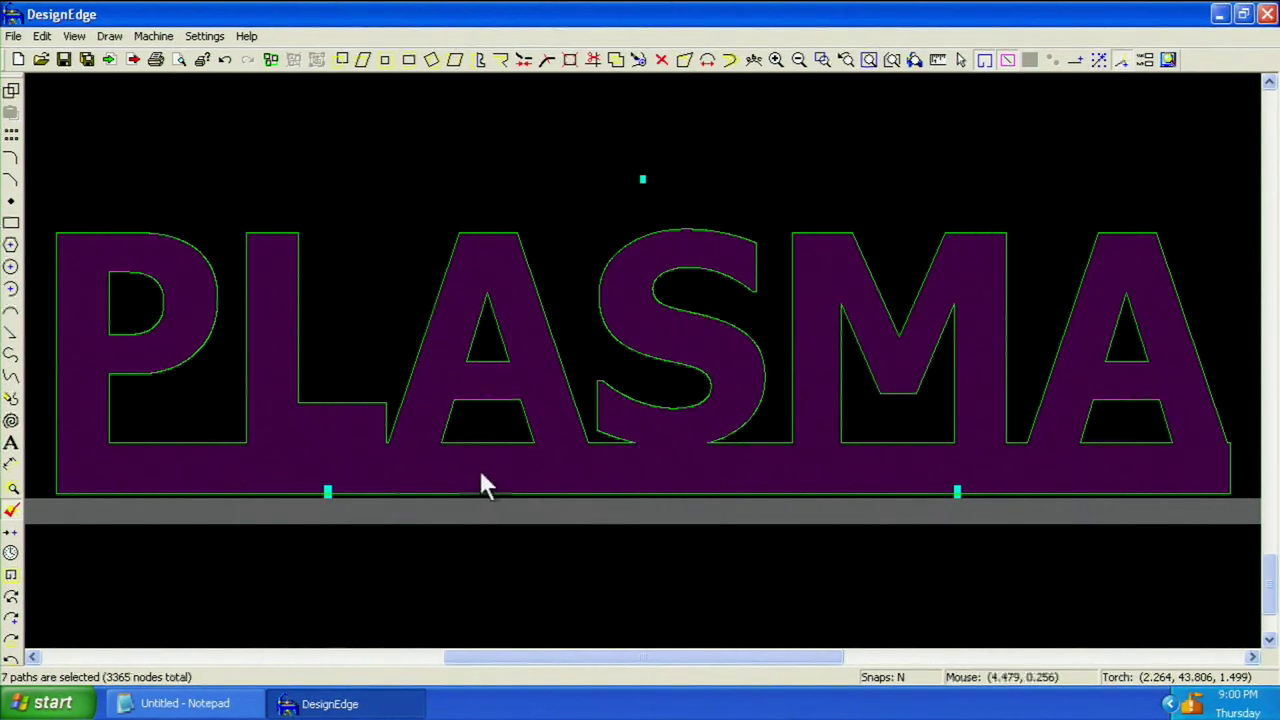
drag(790, 266, 620, 612)
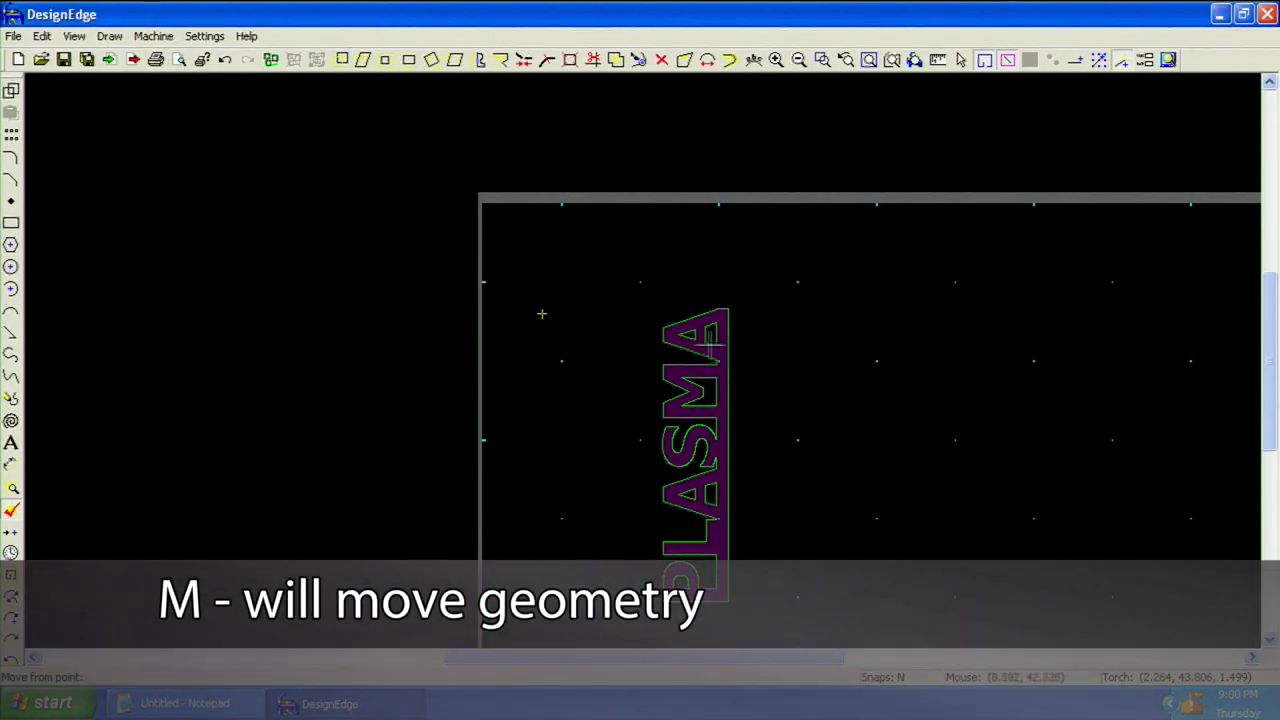
Move the PLASMA lettering leftward near the table's left edge, then reselect it.
click(686, 334)
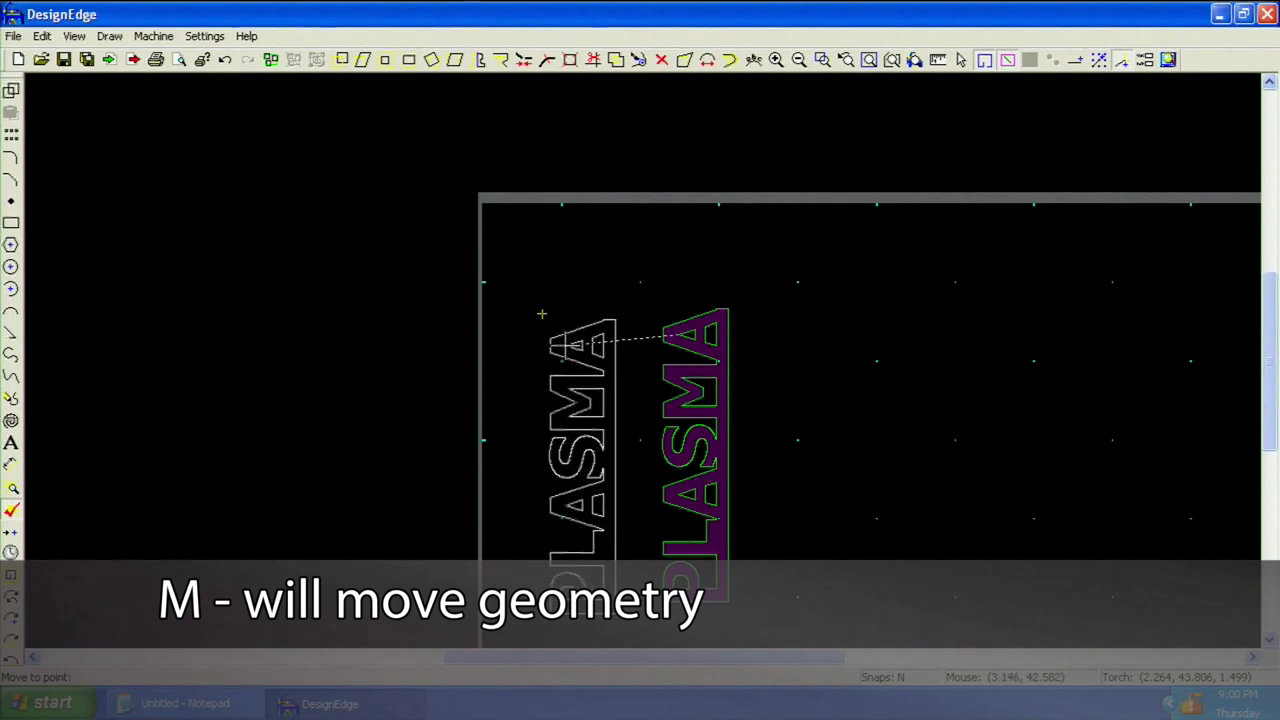
click(574, 344)
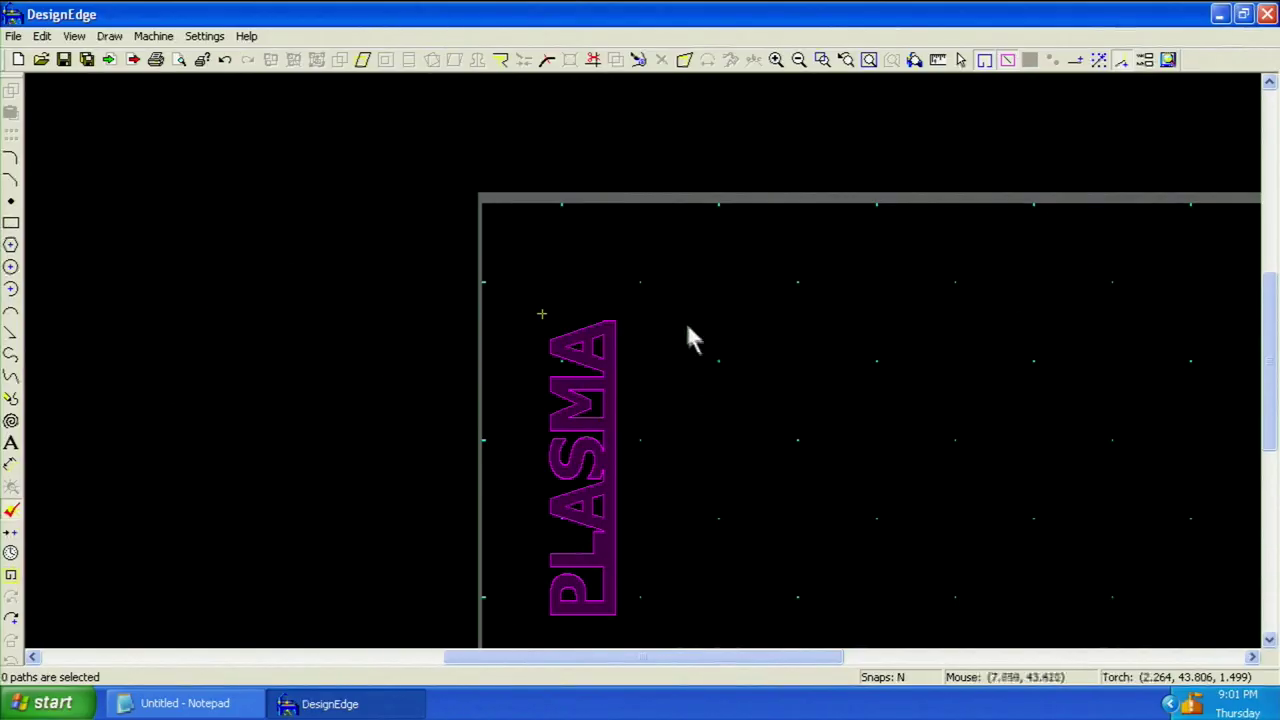
mouse_move(670, 283)
mouse_down()
mouse_move(537, 470)
mouse_move(519, 640)
mouse_up()
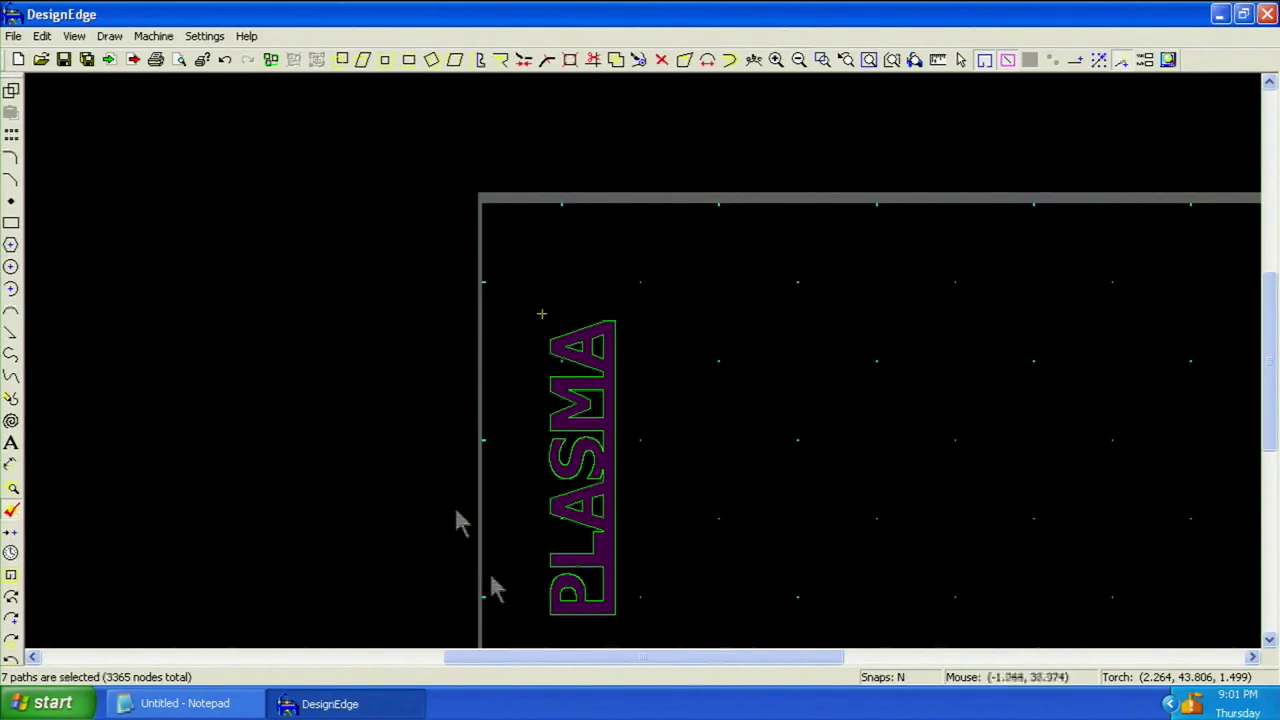
Convert the PLASMA lettering and its letter holes to cut paths, with a lead-in beside it.
click(152, 36)
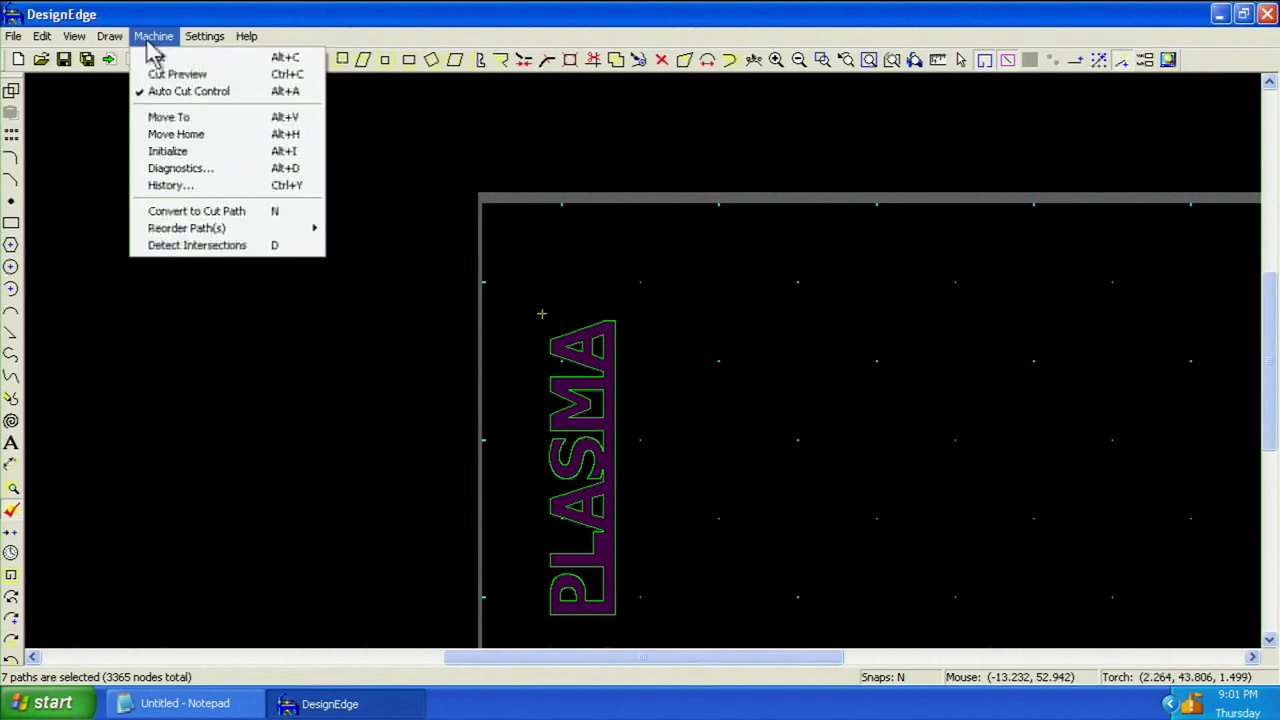
click(225, 213)
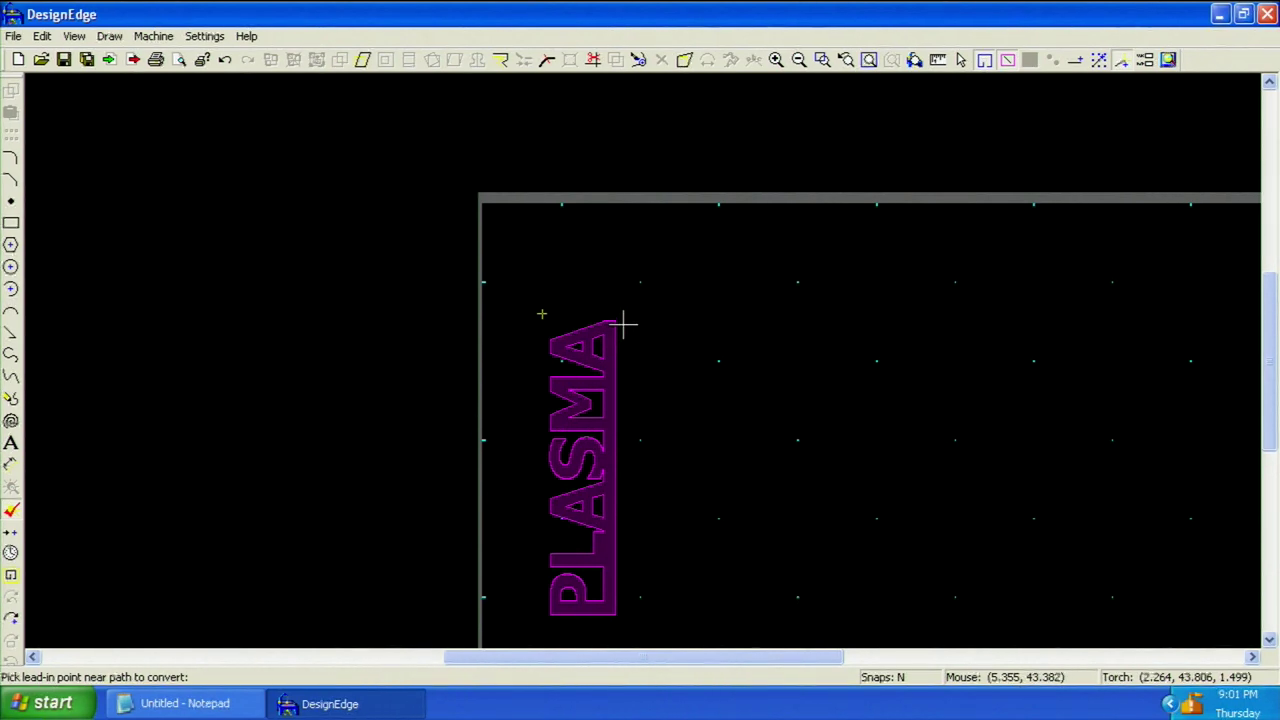
click(622, 323)
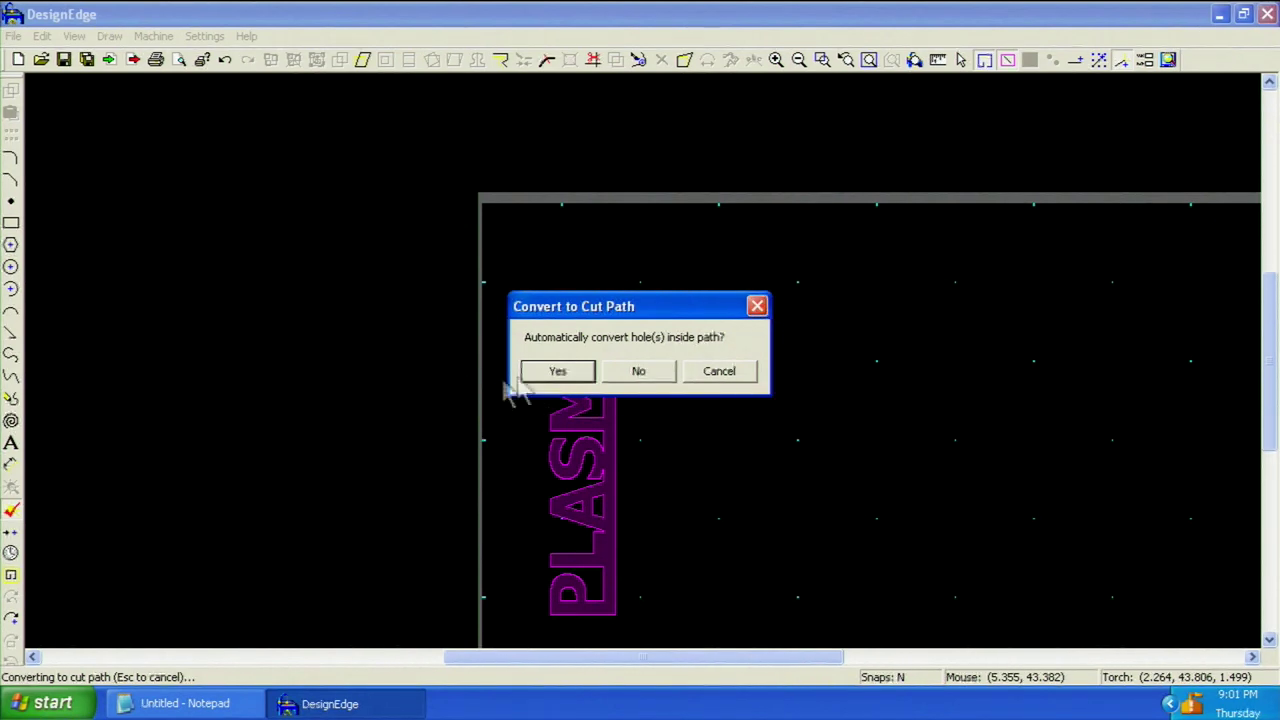
click(557, 379)
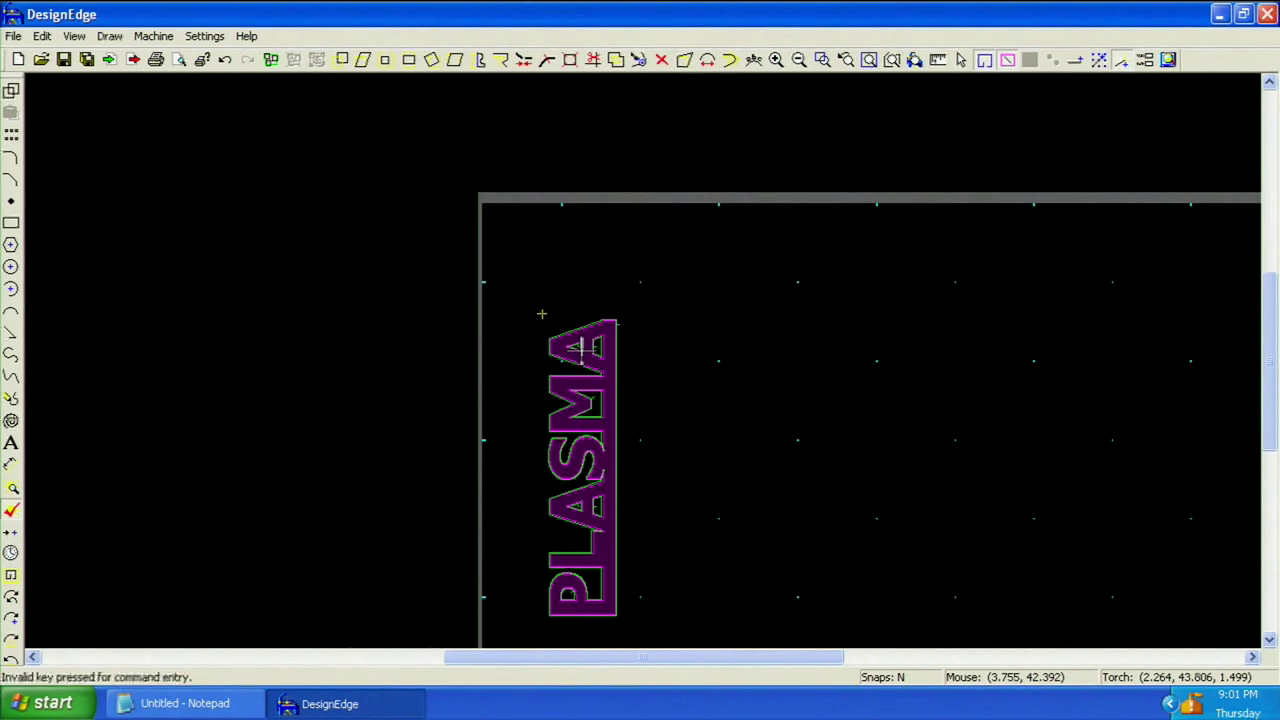
key(Escape)
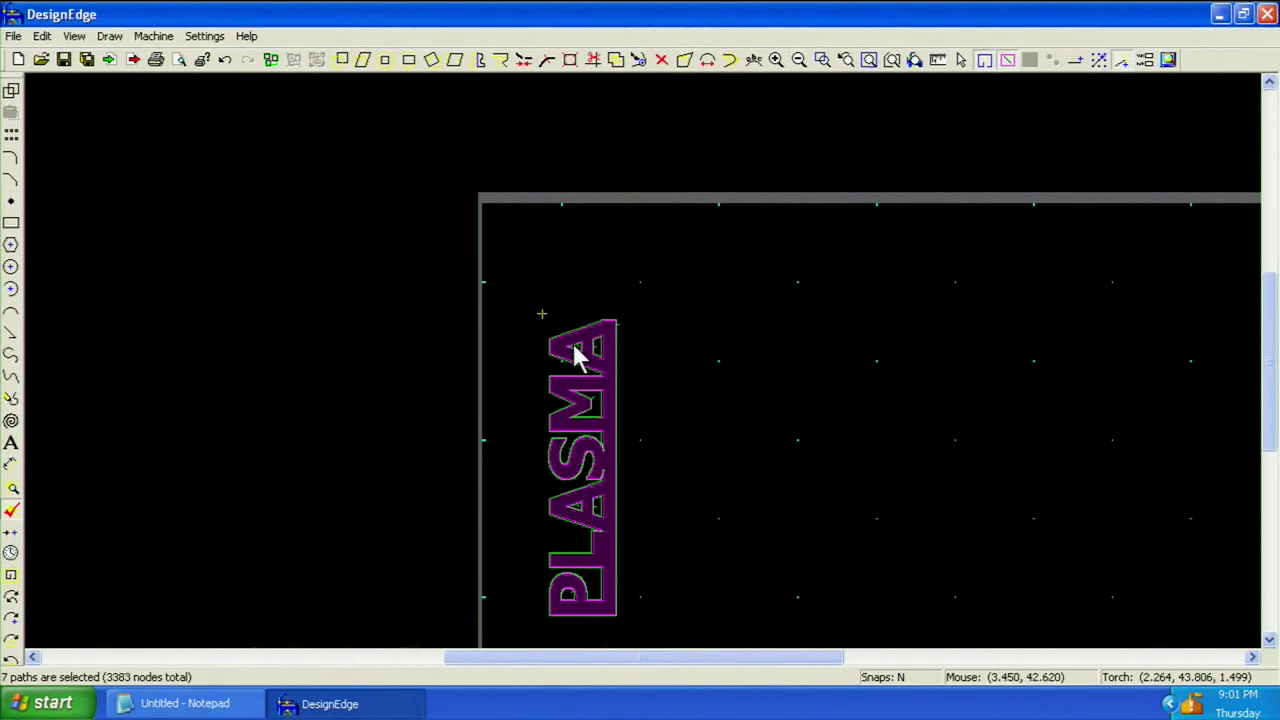
scroll(583, 354, up, 5)
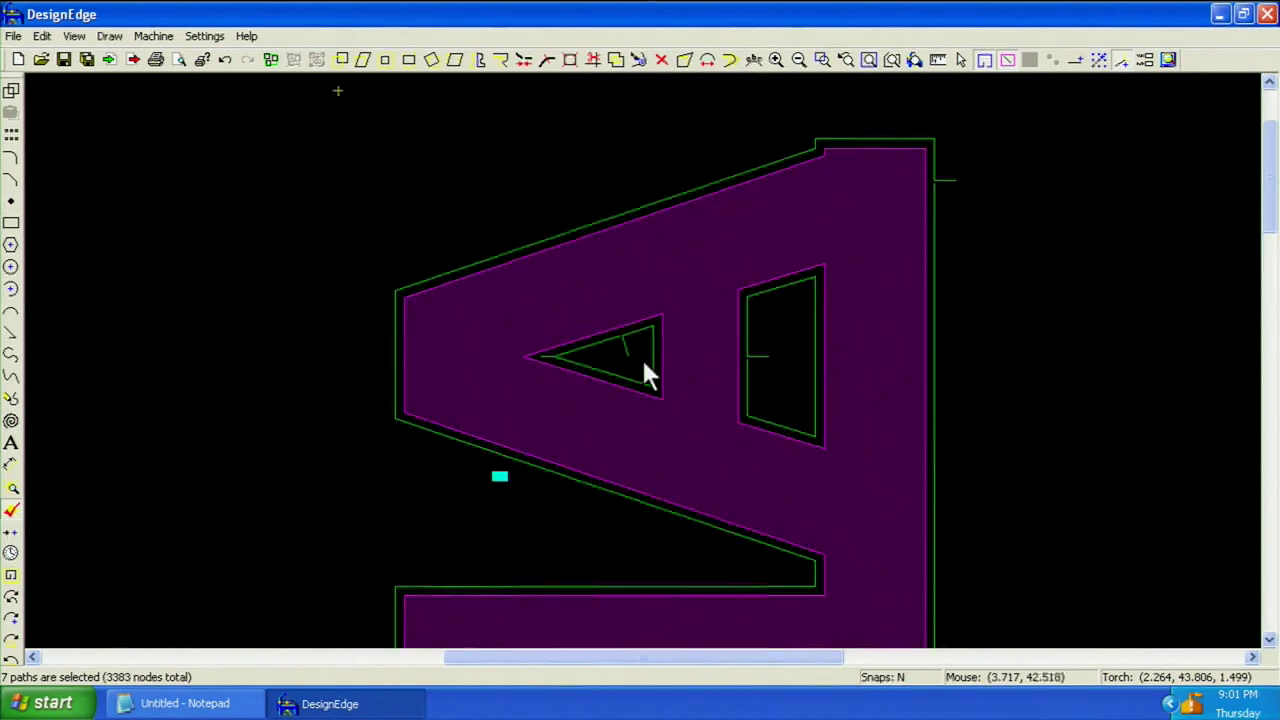
scroll(633, 358, up, 1)
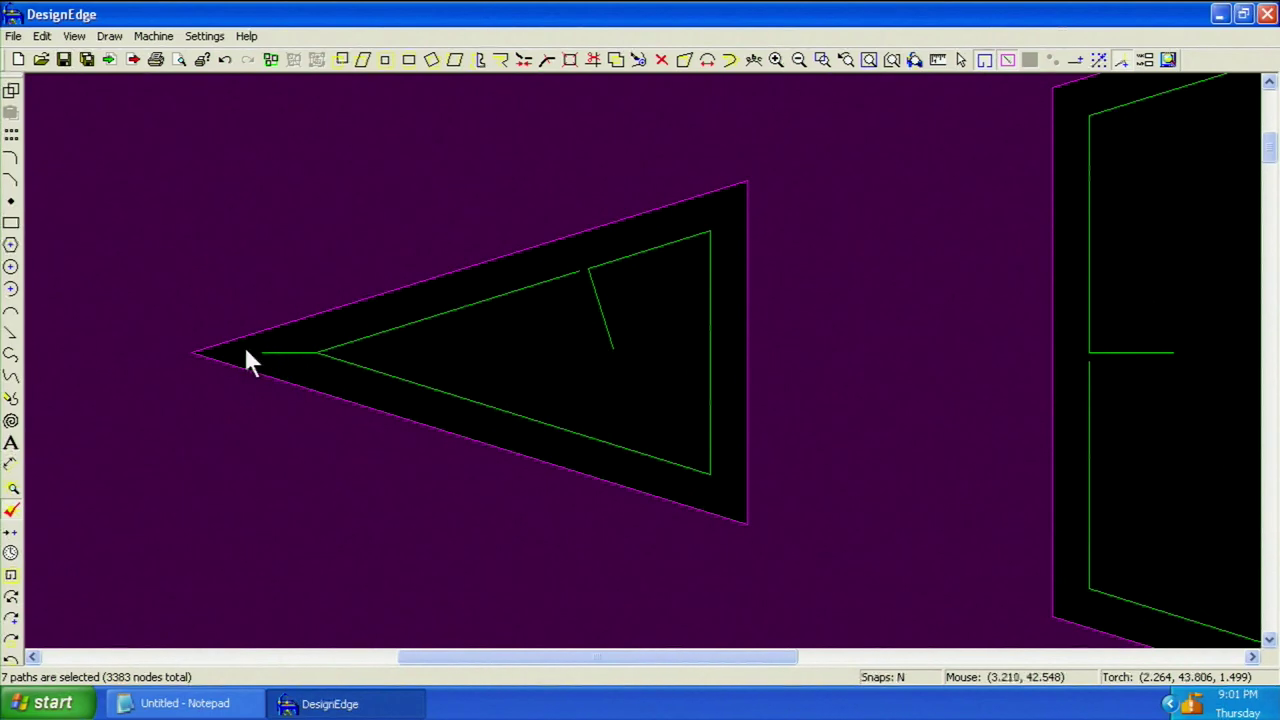
key(F2)
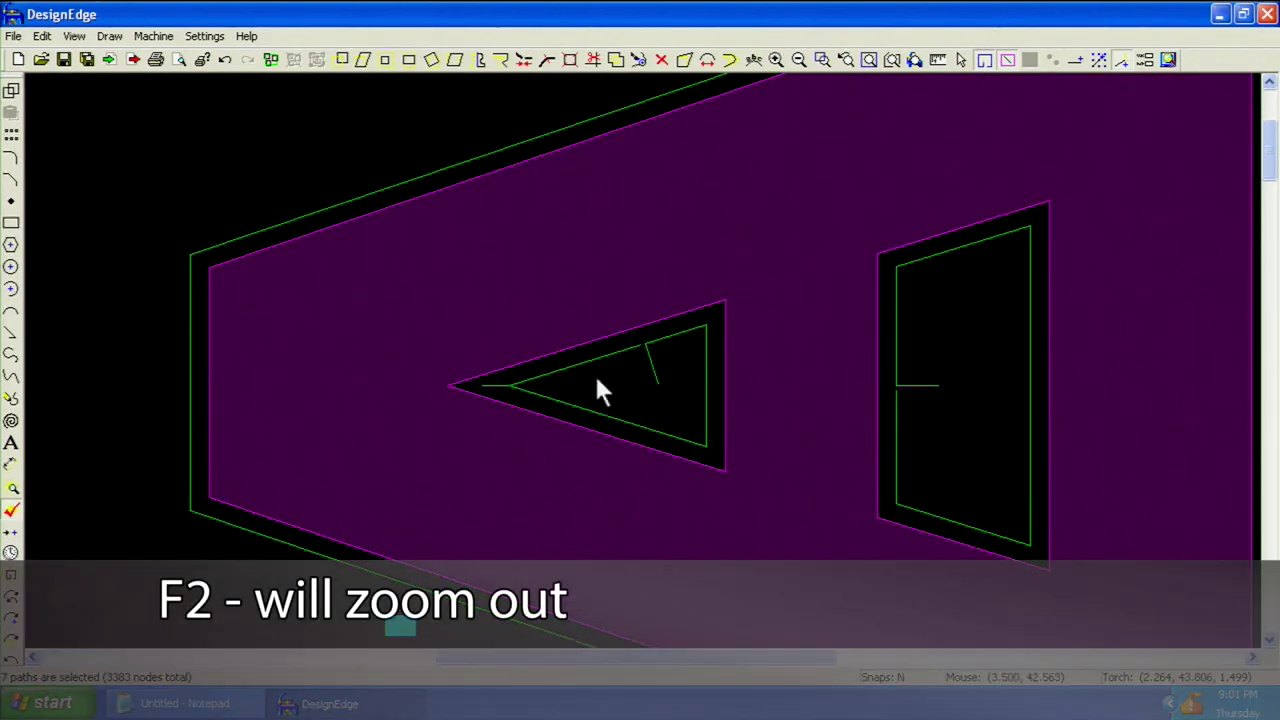
key(F2)
scroll(443, 320, up, 1)
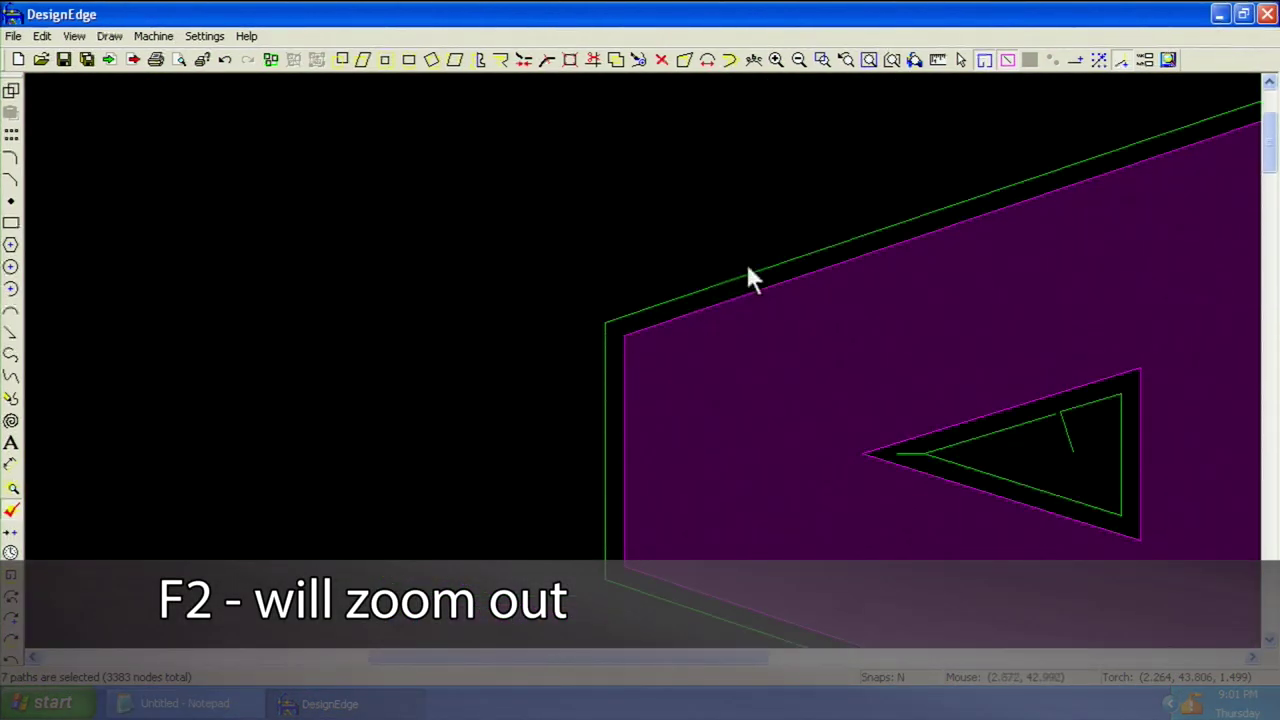
key(F2)
key(F2)
scroll(637, 371, up, 3)
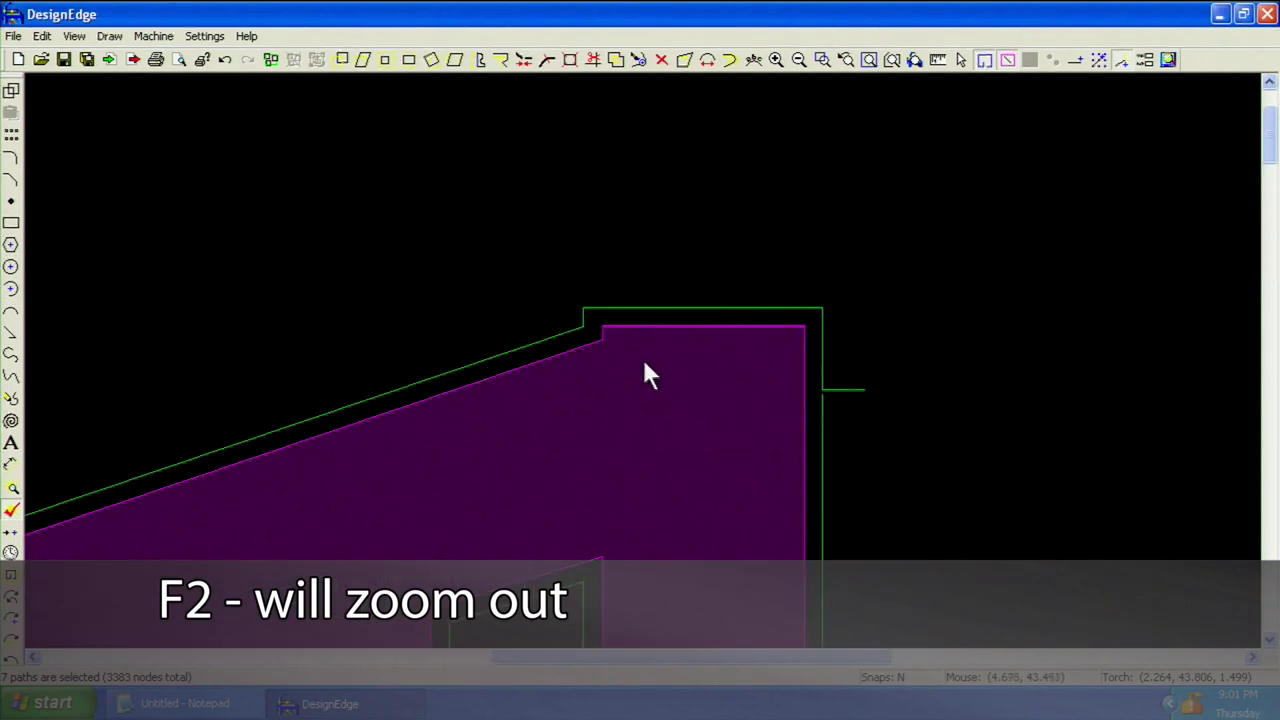
key(F2)
key(F2)
key(F2)
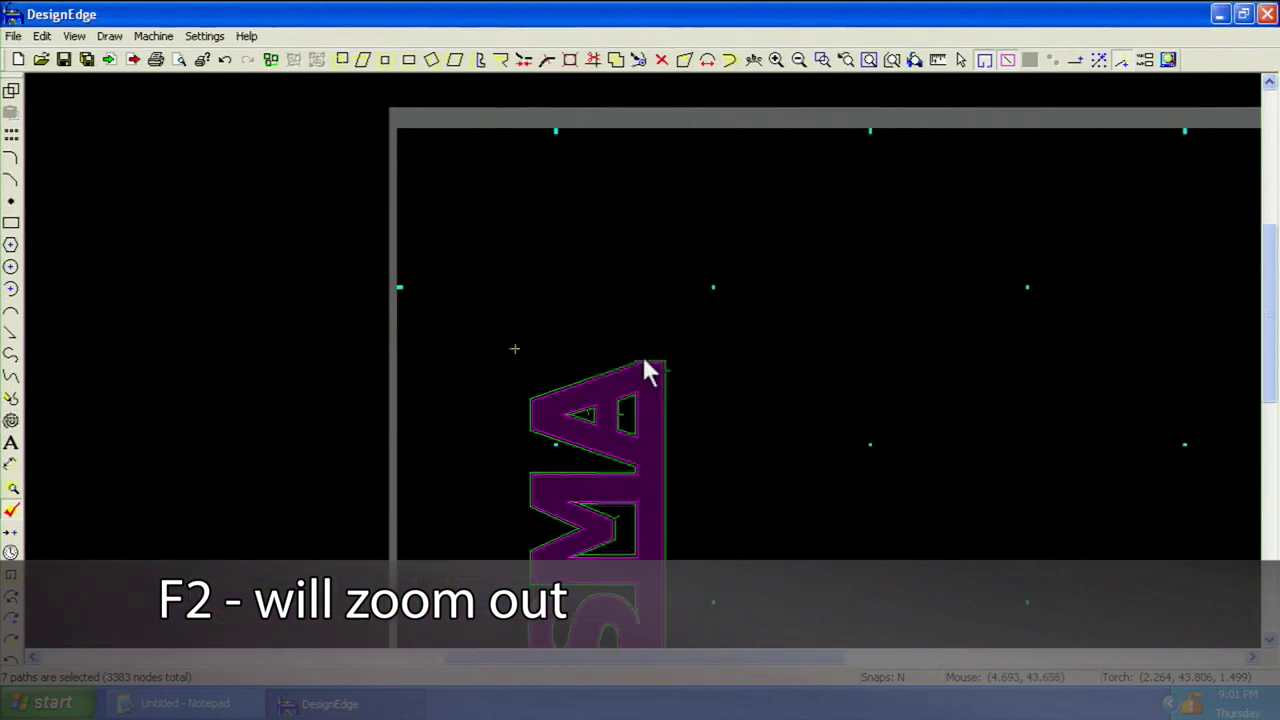
key(F2)
scroll(640, 343, up, 3)
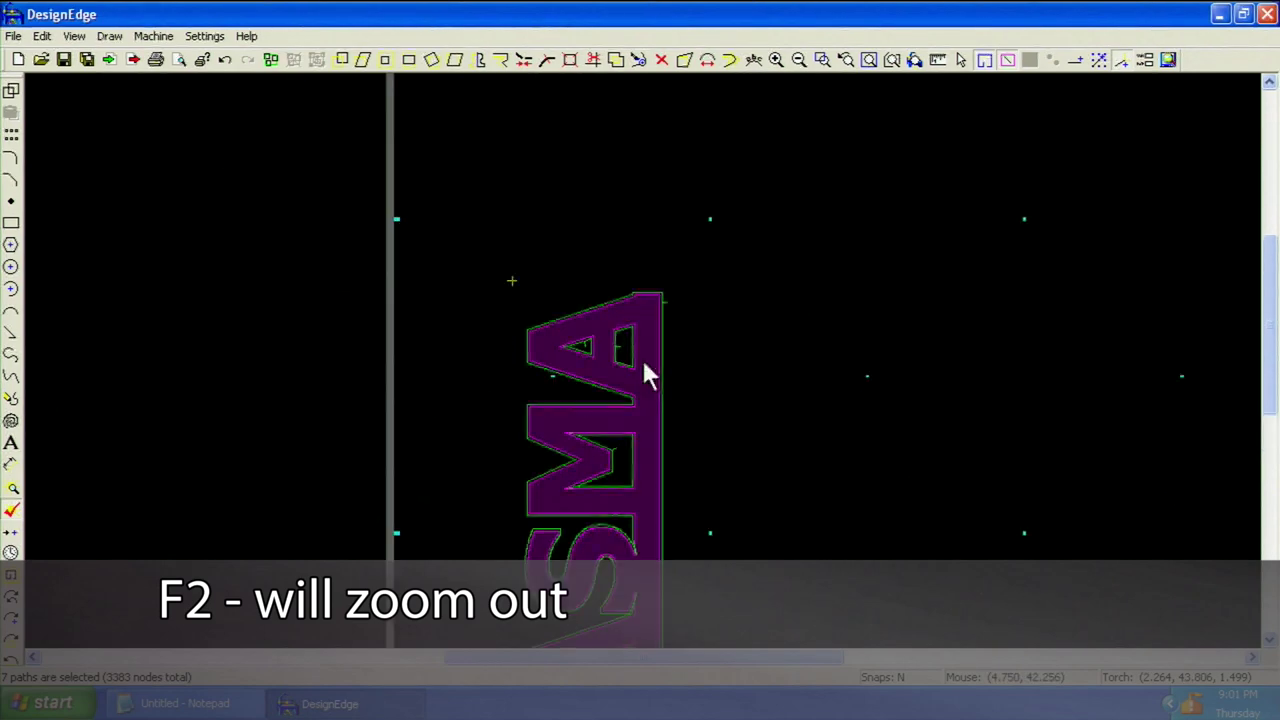
scroll(625, 370, up, 3)
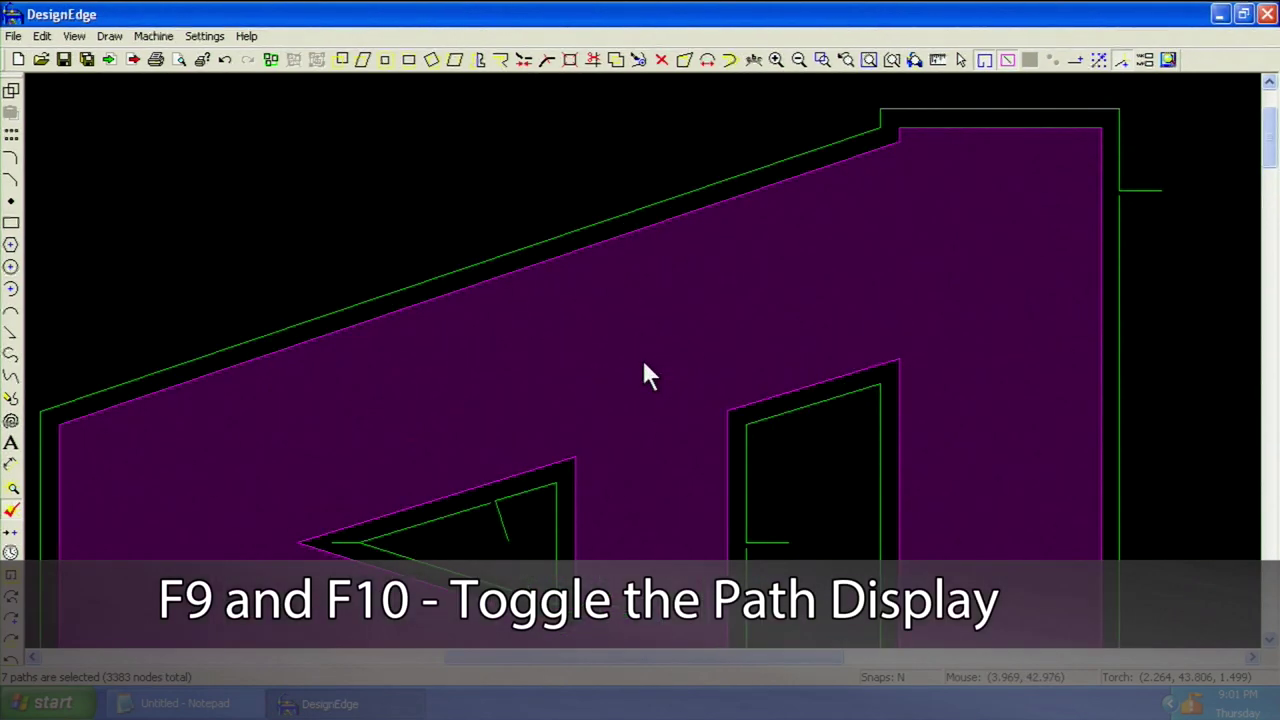
key(F9)
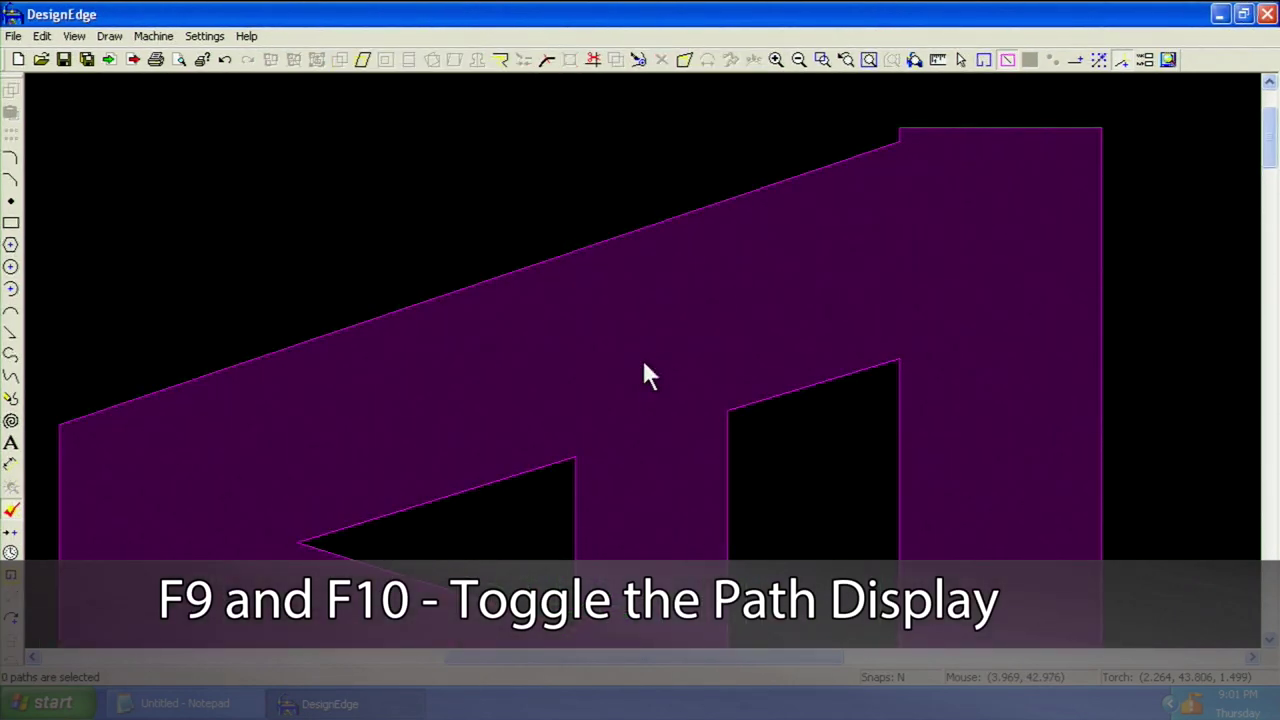
key(F10)
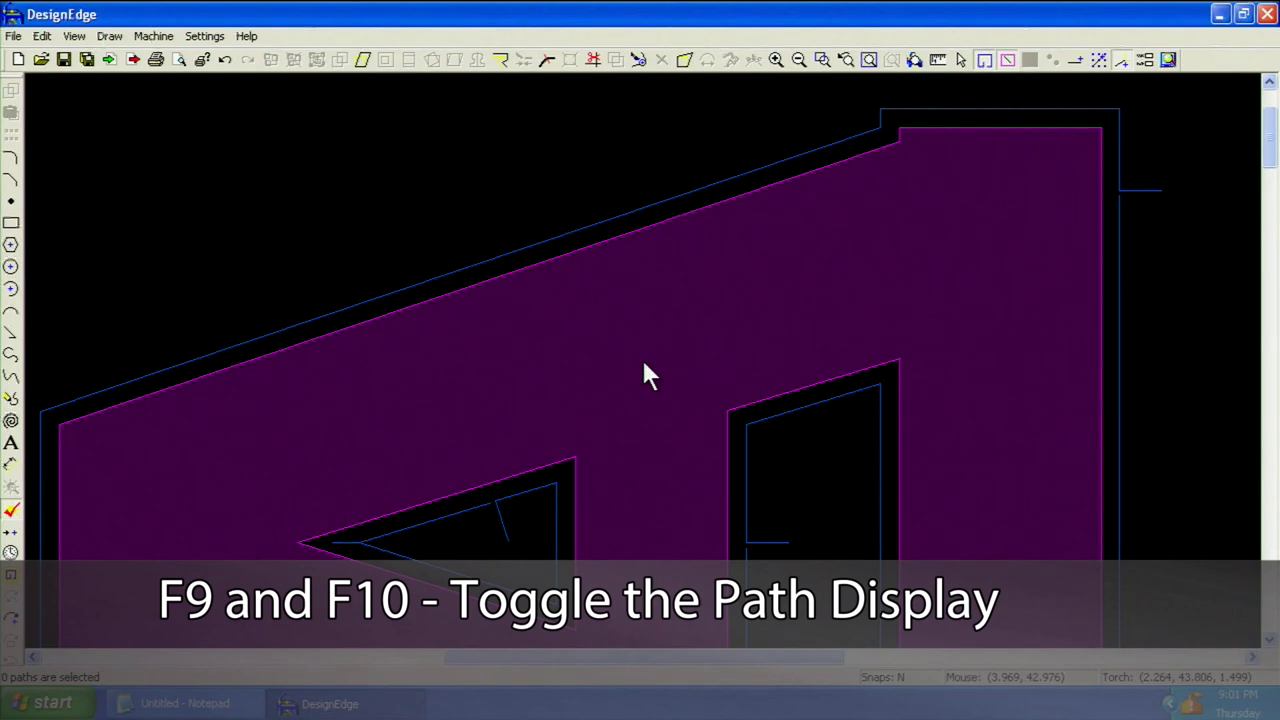
key(F10)
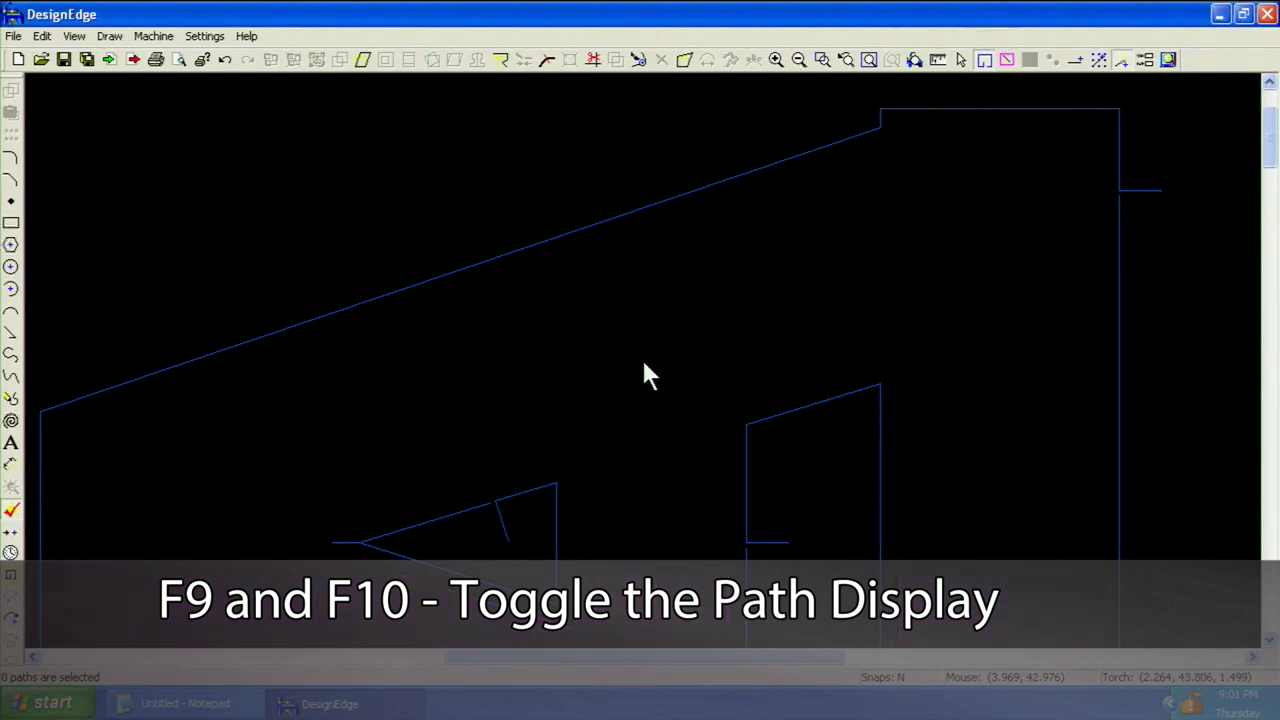
key(F10)
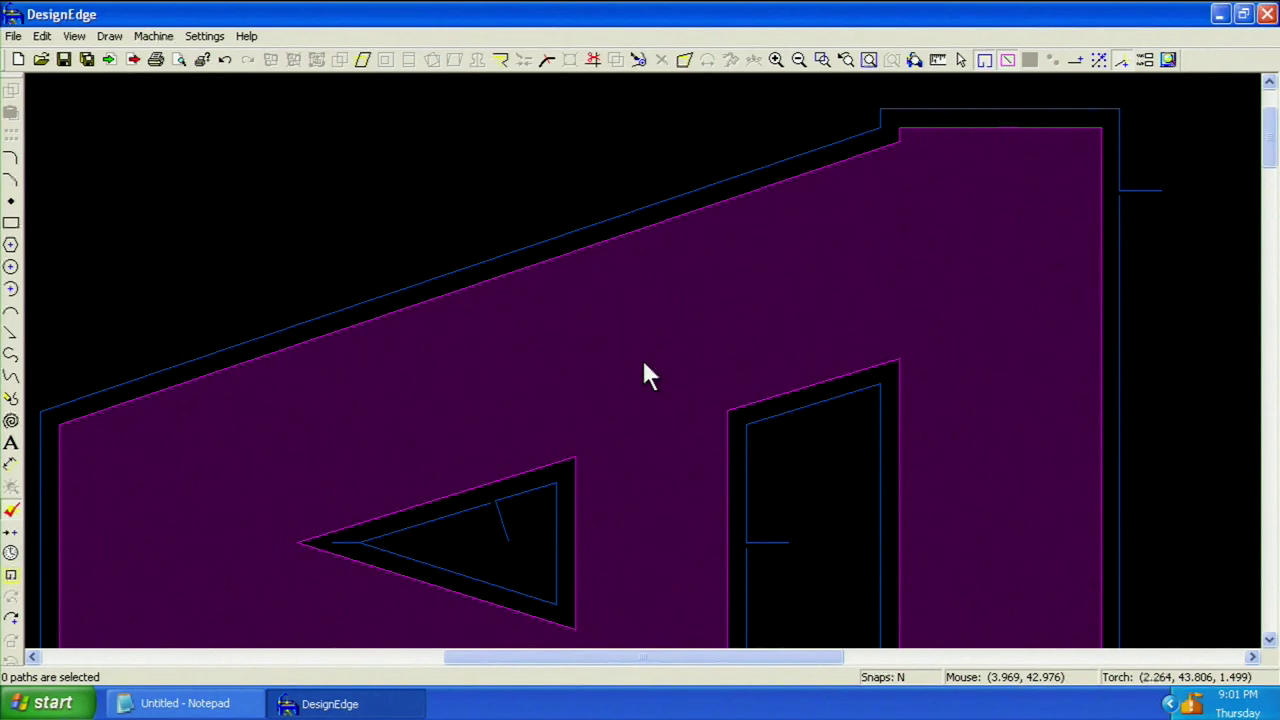
key(F10)
key(F10)
scroll(641, 357, down, 5)
scroll(640, 356, up, 2)
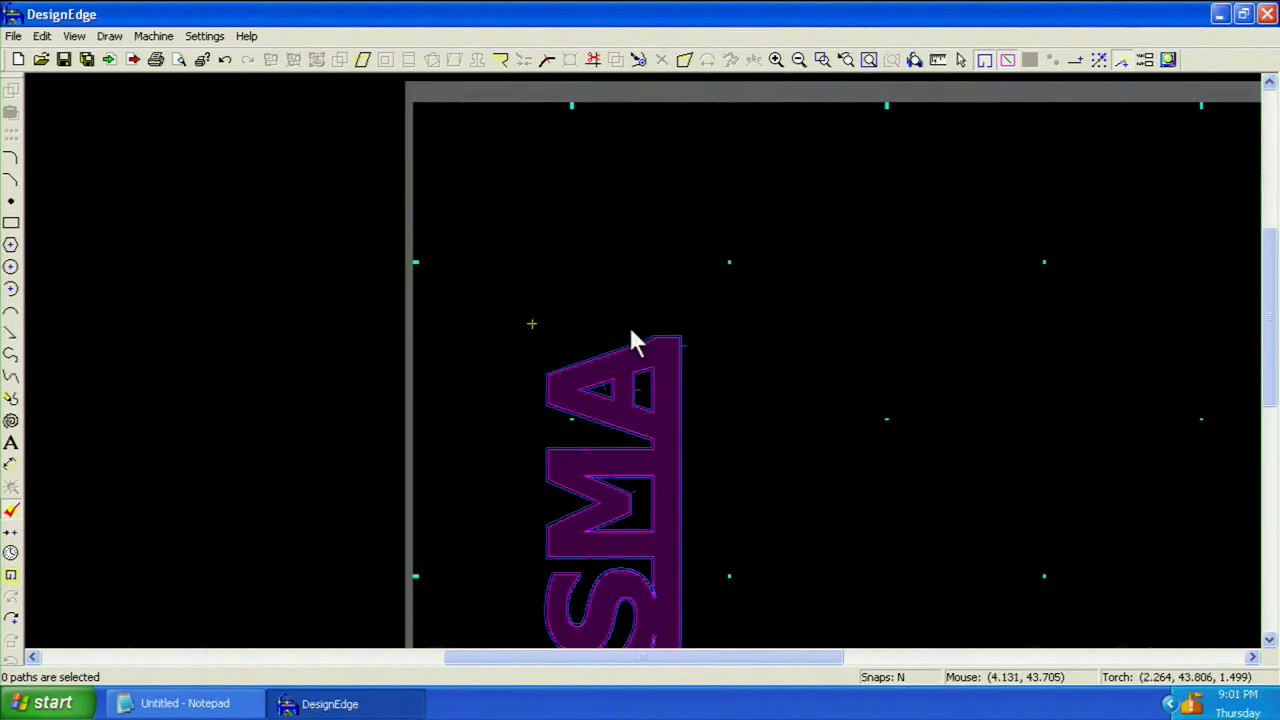
scroll(631, 340, down, 1)
scroll(644, 368, up, 2)
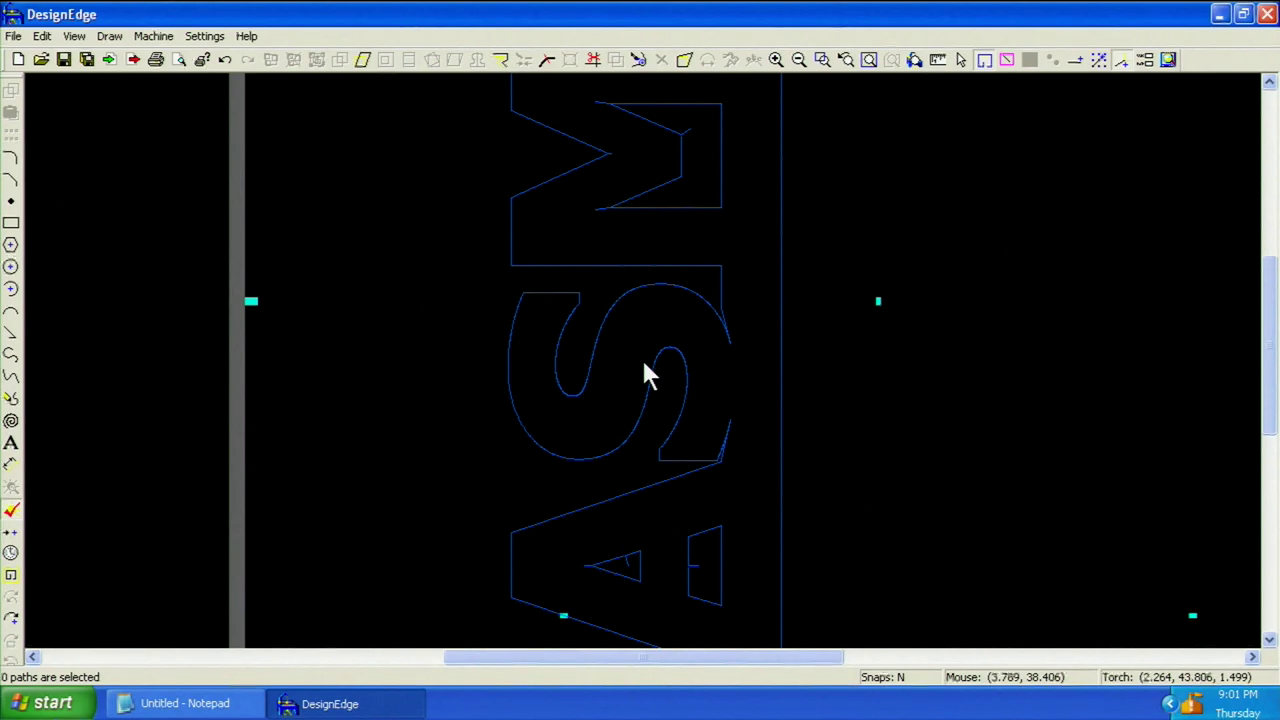
scroll(645, 375, down, 2)
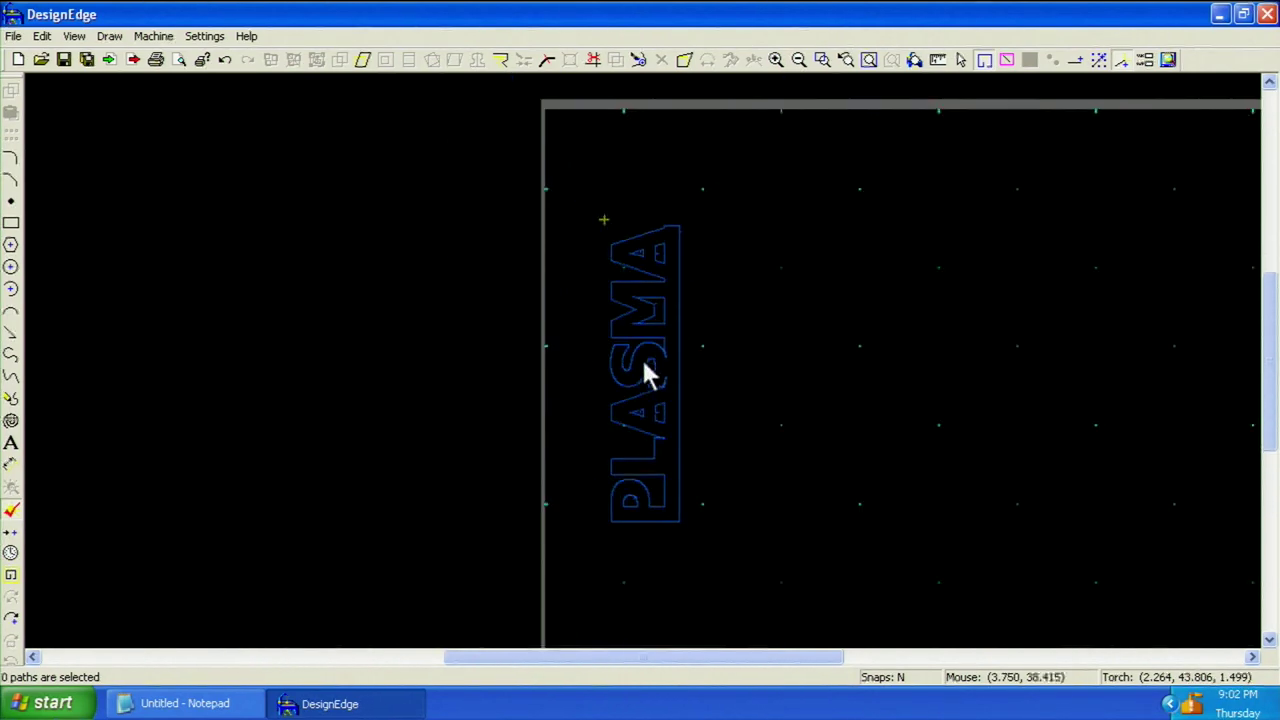
drag(721, 180, 577, 557)
click(153, 36)
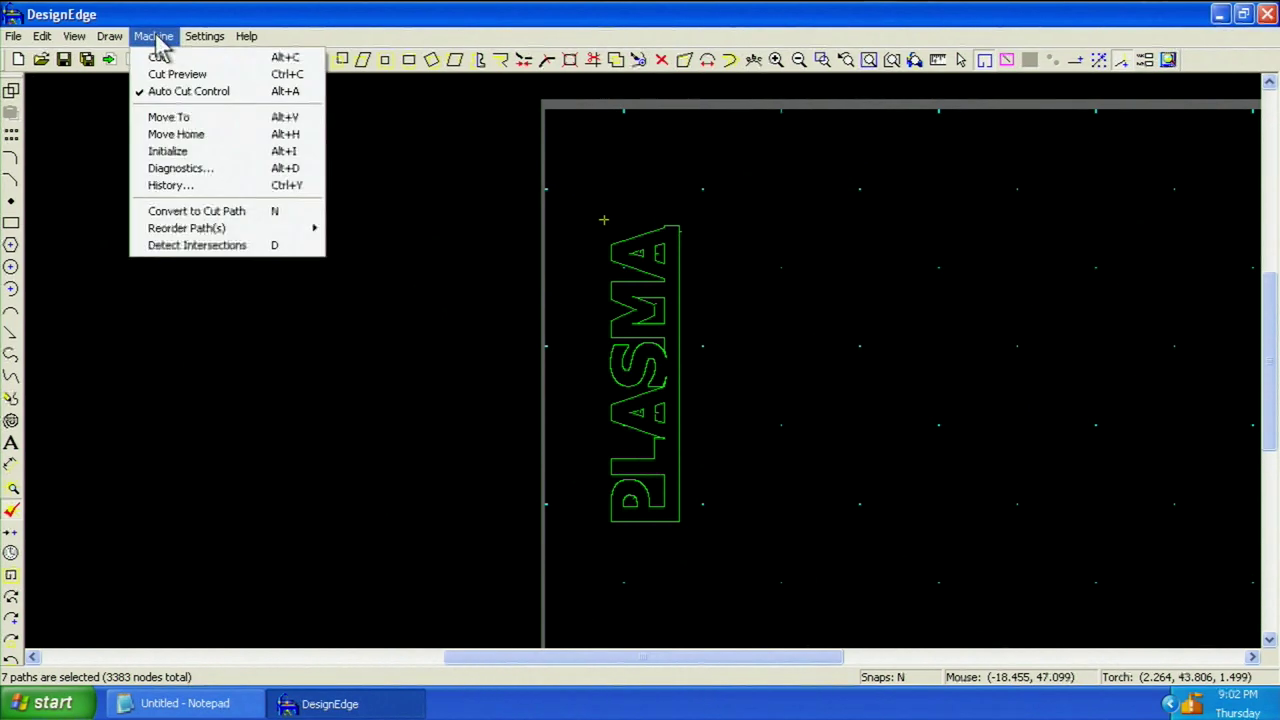
click(185, 79)
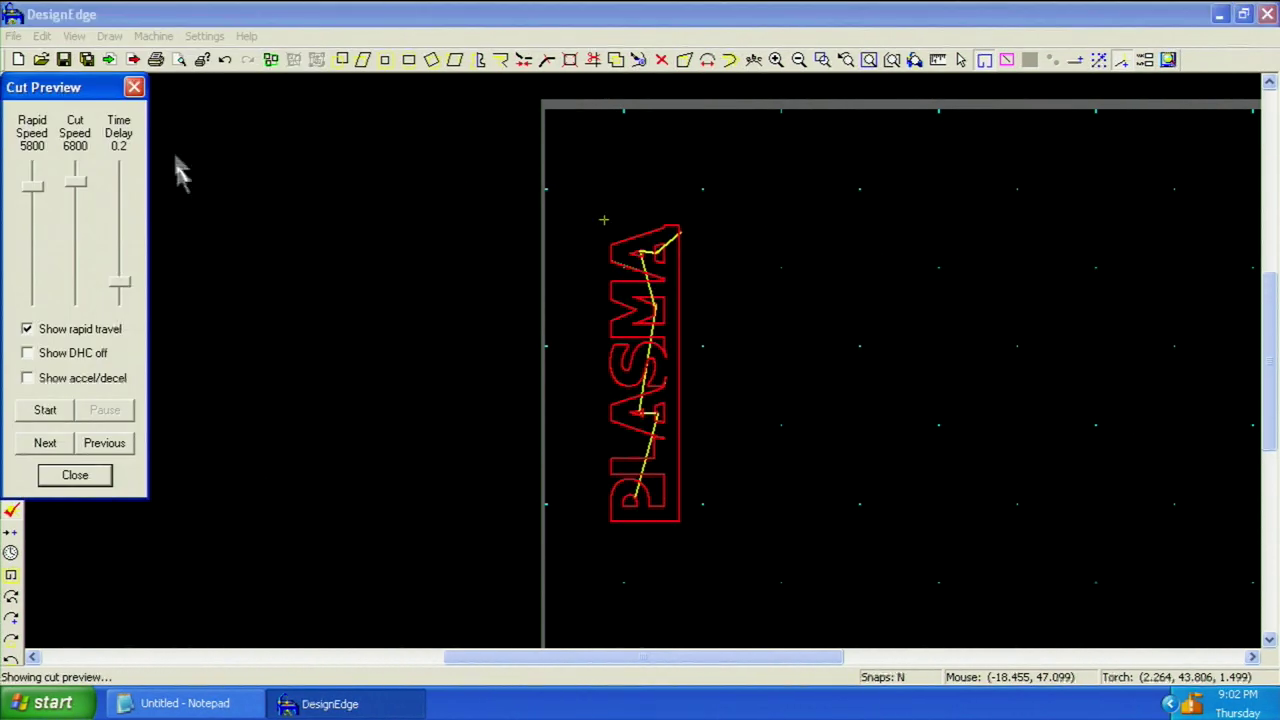
click(45, 412)
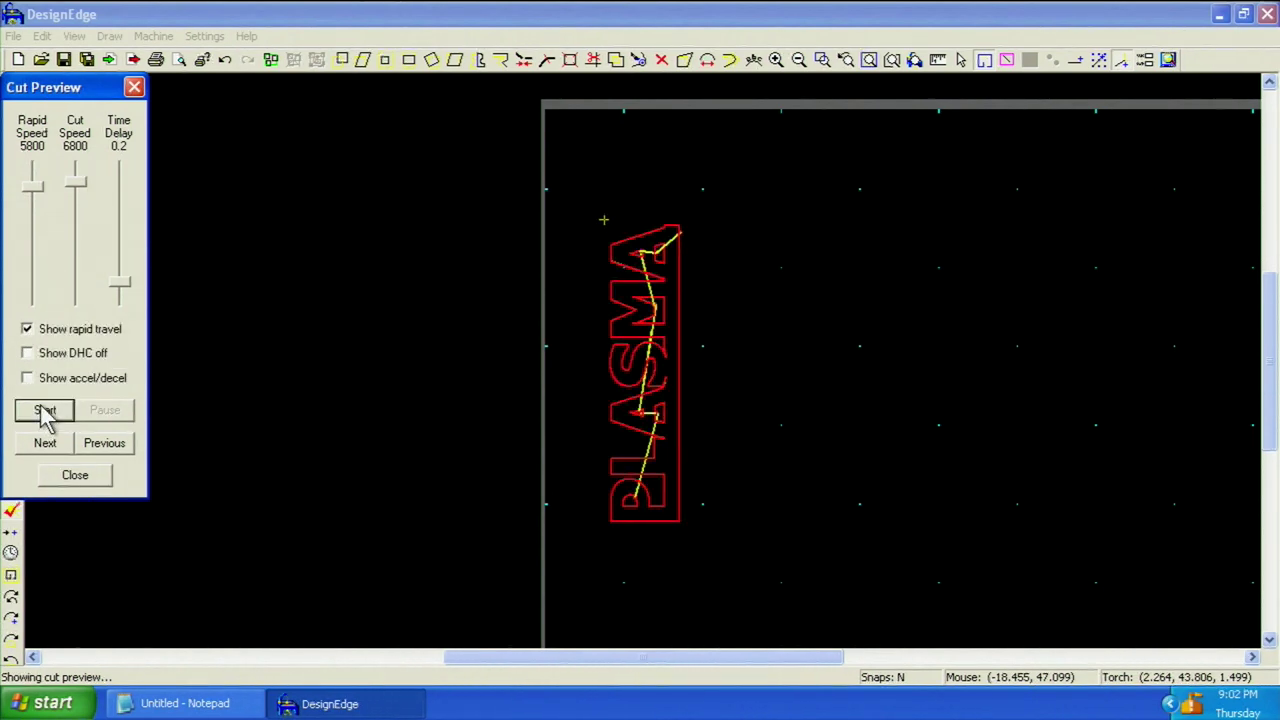
drag(75, 182, 78, 258)
click(47, 415)
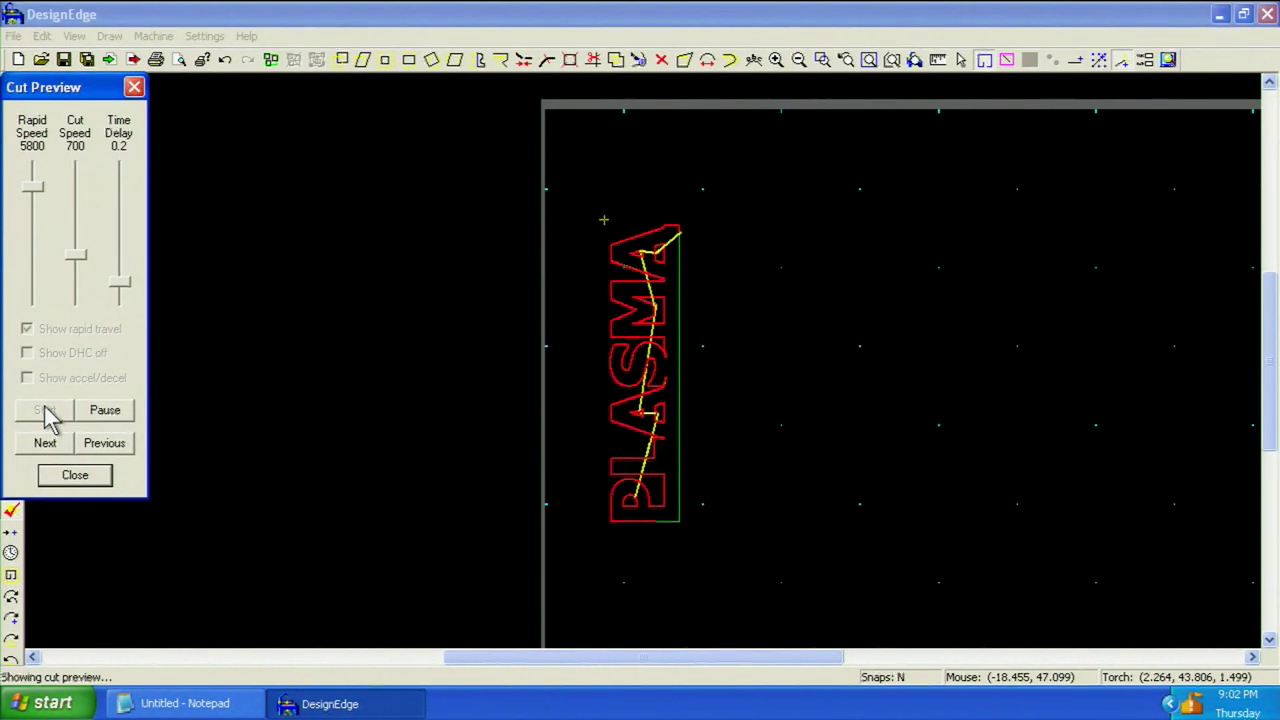
click(75, 476)
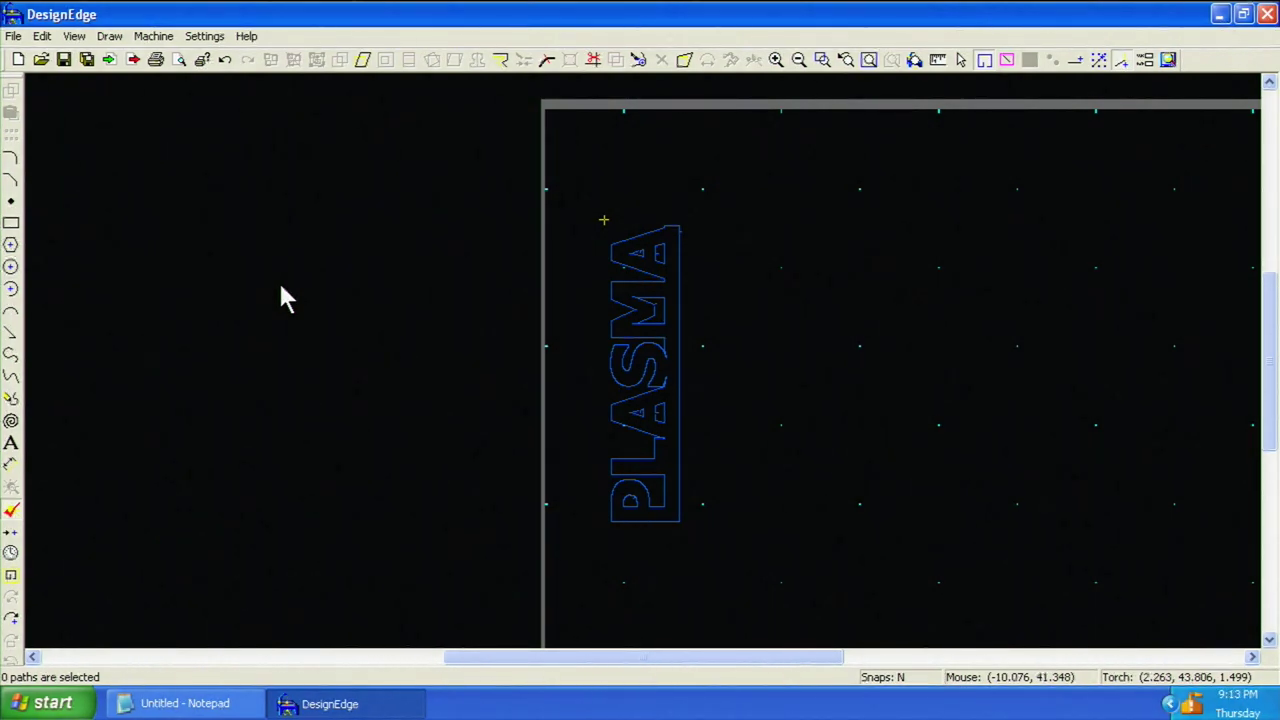
mouse_move(561, 183)
mouse_down()
mouse_move(794, 457)
mouse_move(762, 562)
mouse_up()
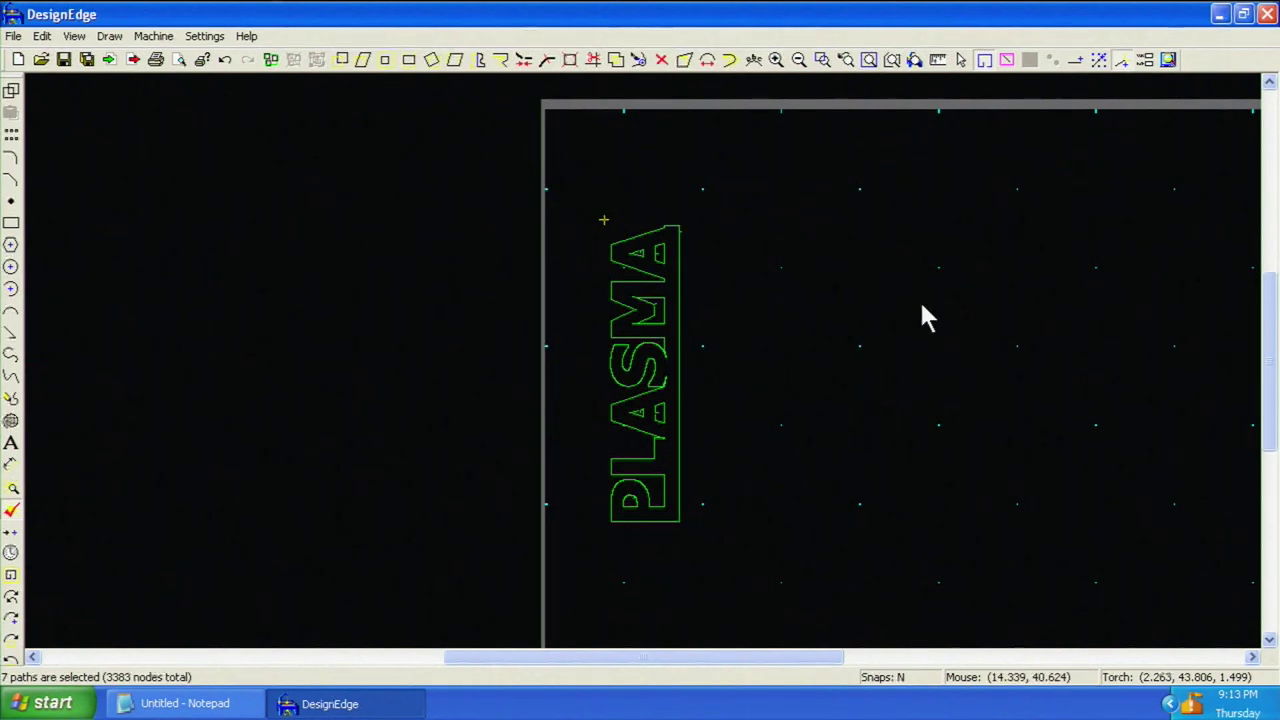